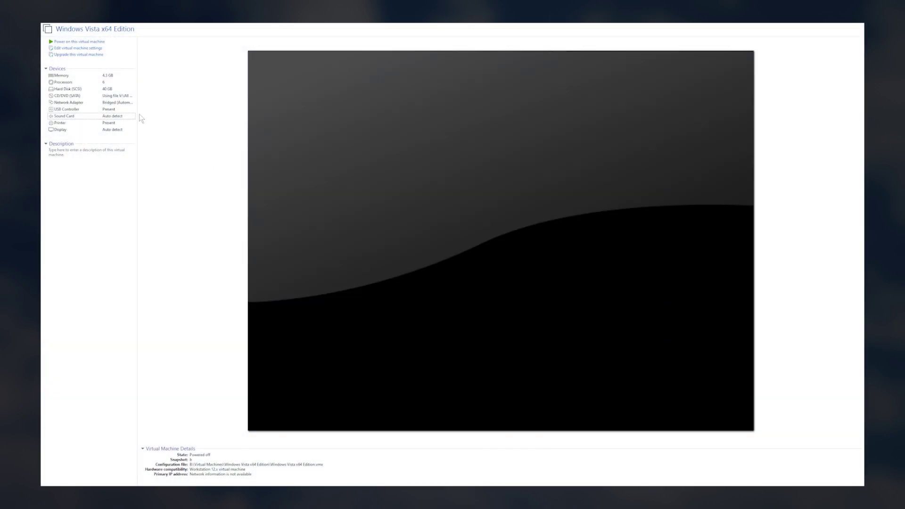
# - Power on the Windows Vista x64 Edition virtual machine
pyautogui.click(87, 43)
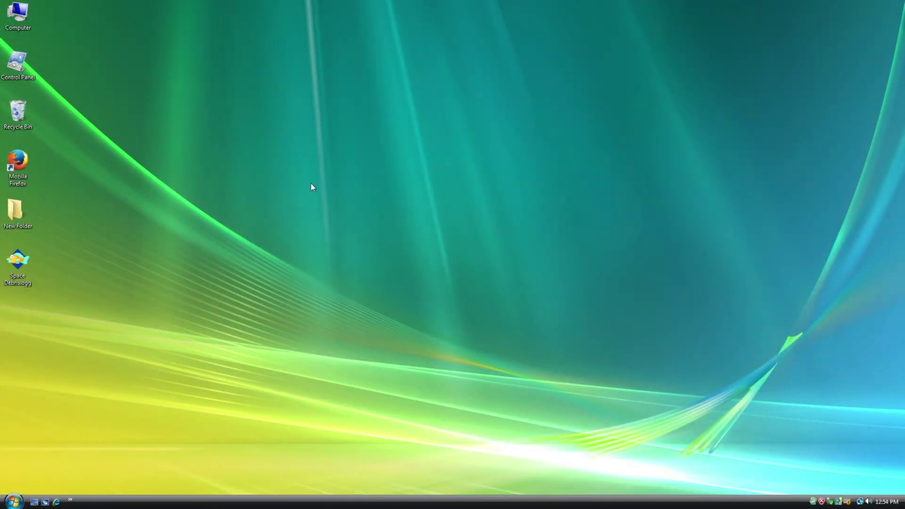
# - View the drives in the Computer window, repositioning it on the desktop before closing it
pyautogui.press('super+e')
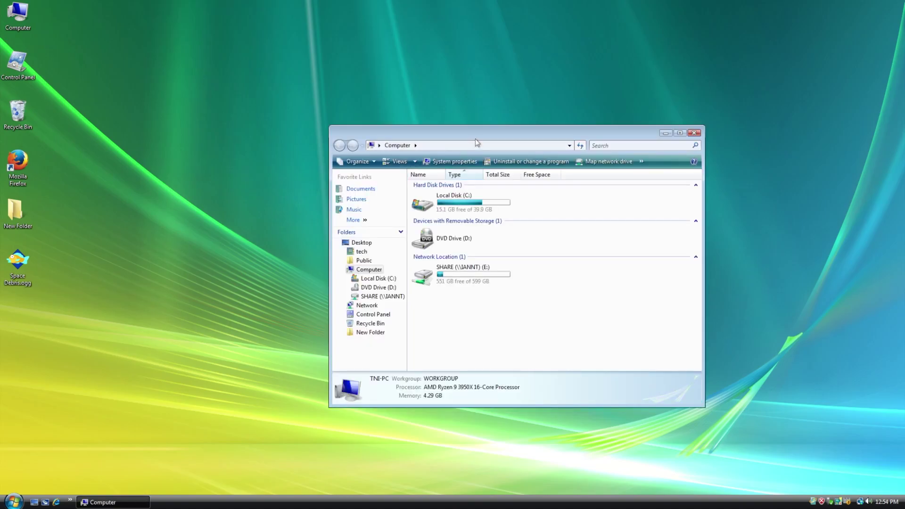
pyautogui.moveTo(446, 144); pyautogui.dragTo(358, 112)
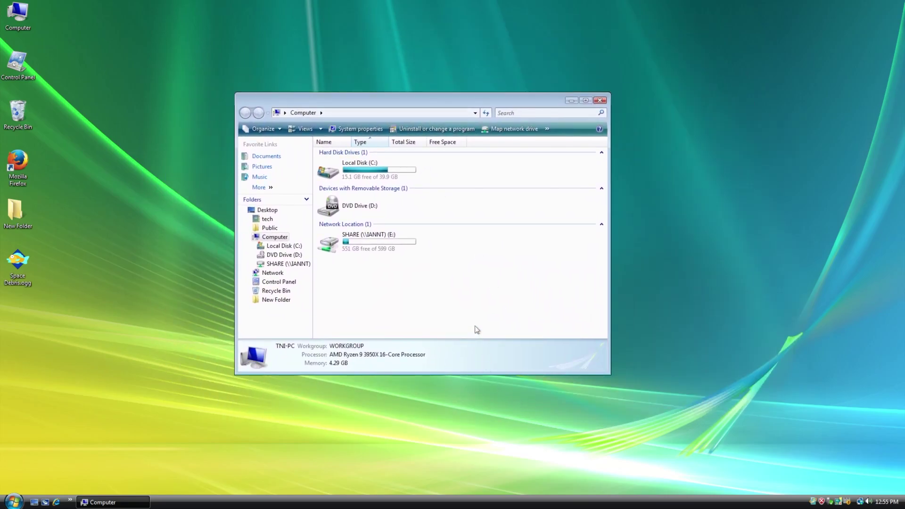
pyautogui.hotkey('alt', 'F4')
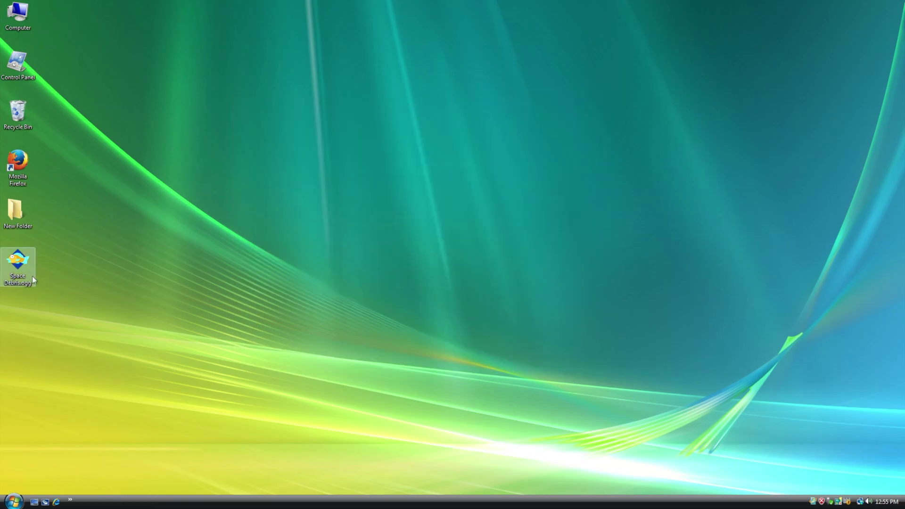
# - Play the Space Debris.ogg file from the desktop and switch its visualization in and out of full screen several times, ending windowed
pyautogui.click(29, 269)
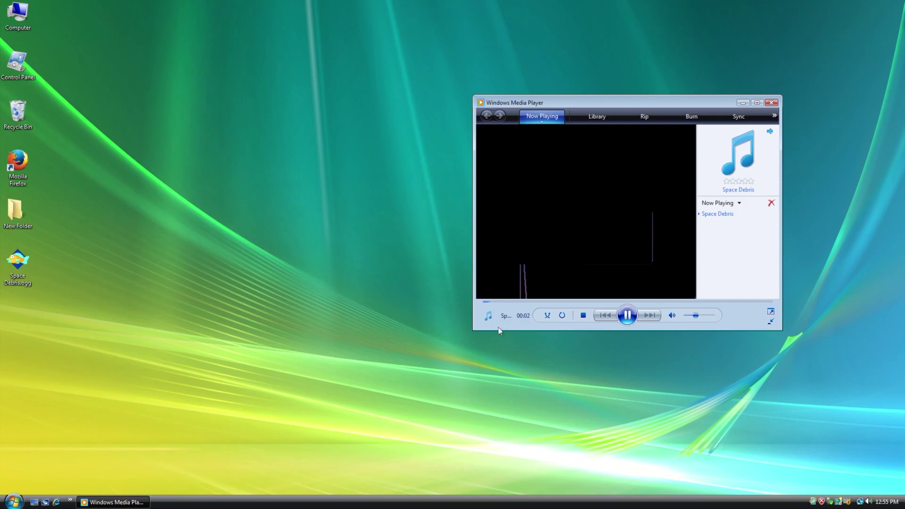
pyautogui.doubleClick(572, 247)
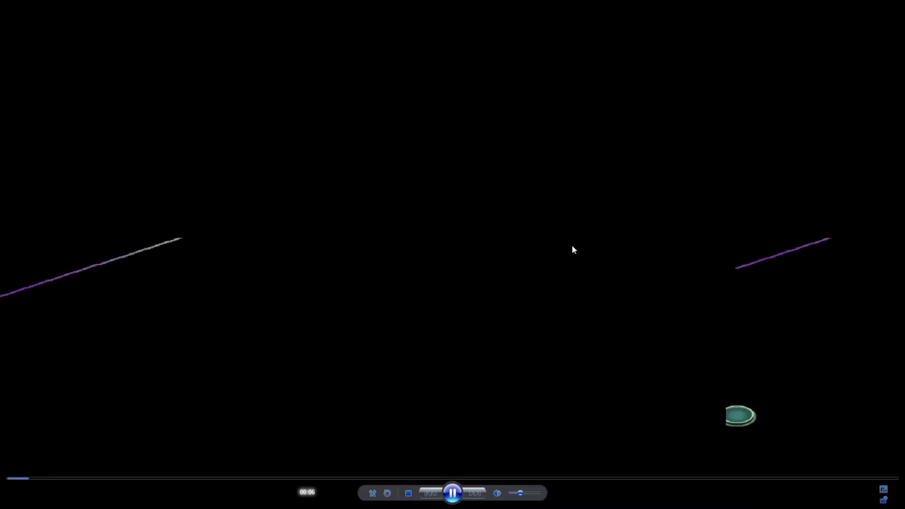
pyautogui.doubleClick(573, 249)
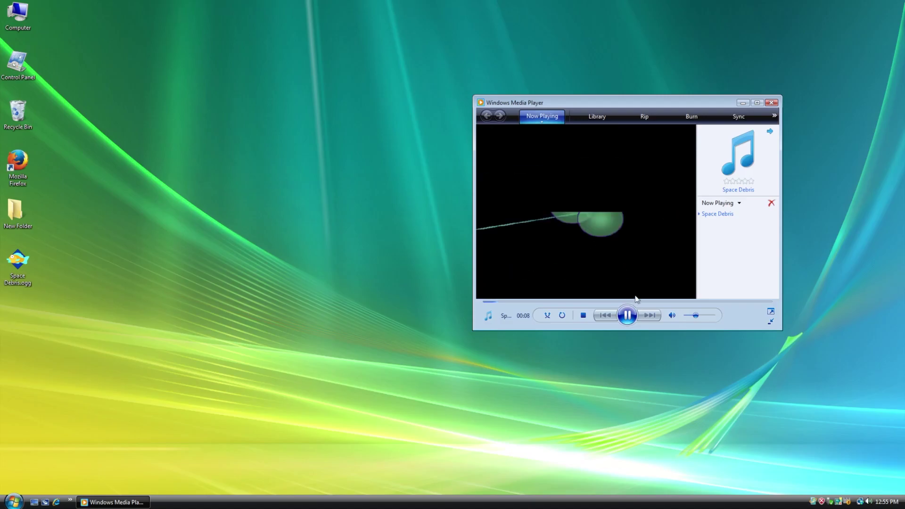
pyautogui.doubleClick(642, 255)
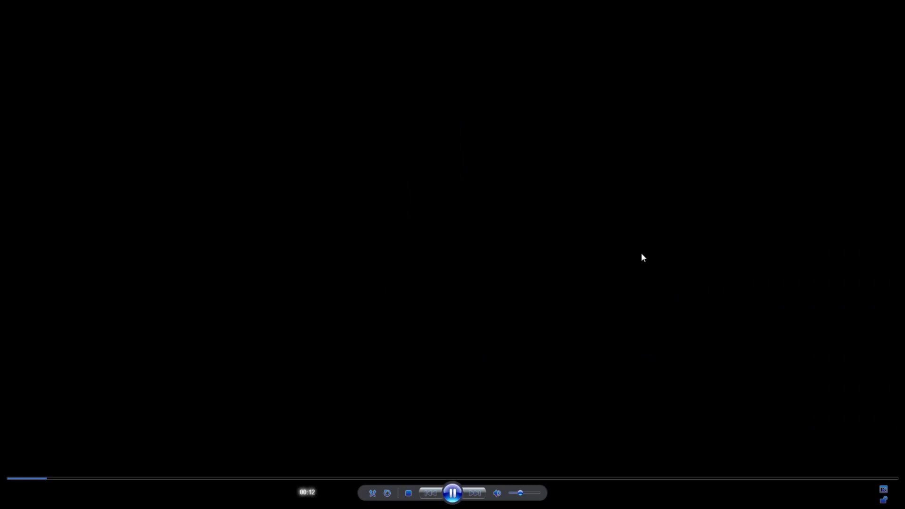
pyautogui.doubleClick(574, 272)
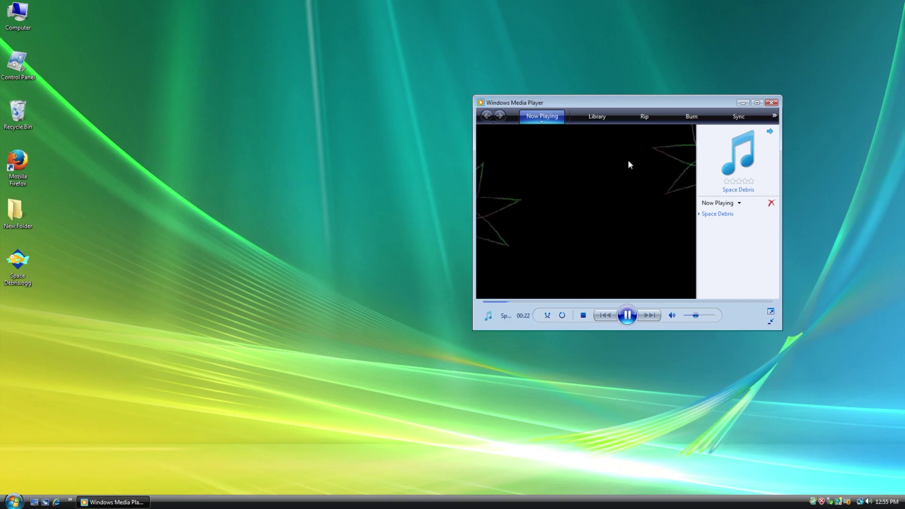
pyautogui.doubleClick(542, 227)
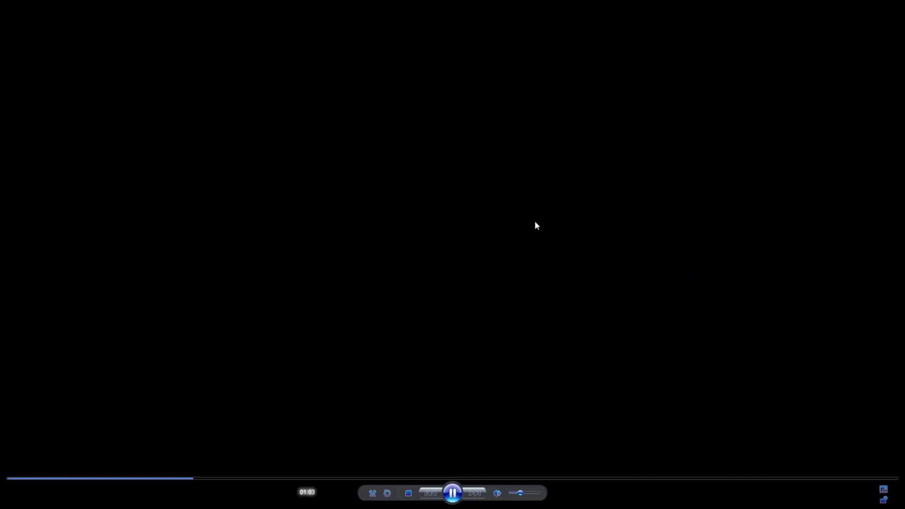
pyautogui.doubleClick(534, 224)
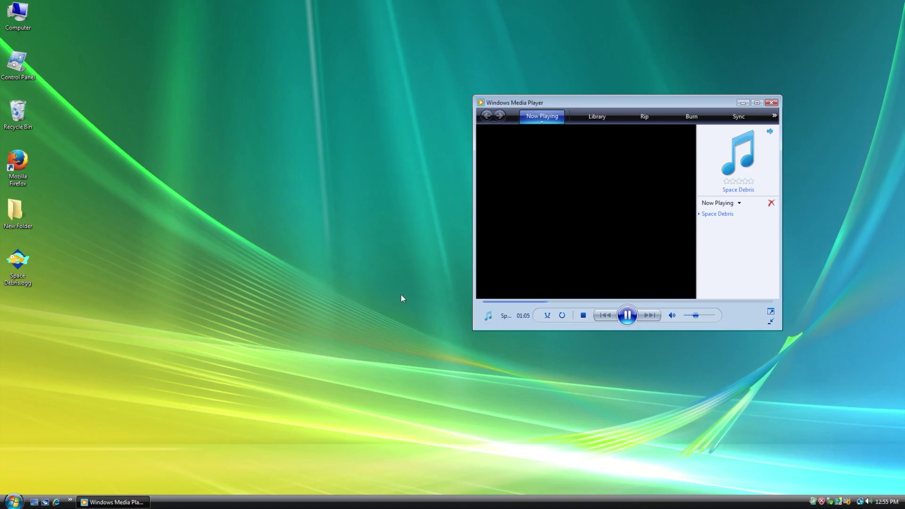
pyautogui.doubleClick(652, 272)
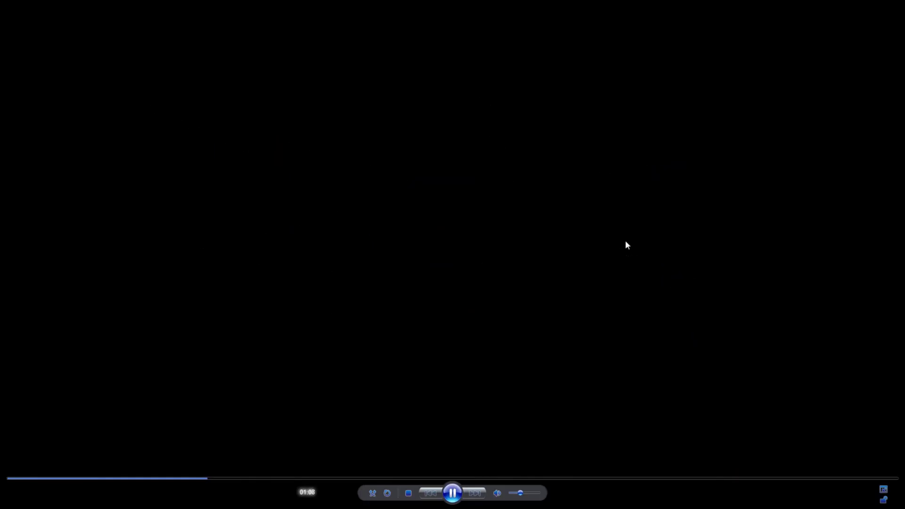
pyautogui.doubleClick(626, 242)
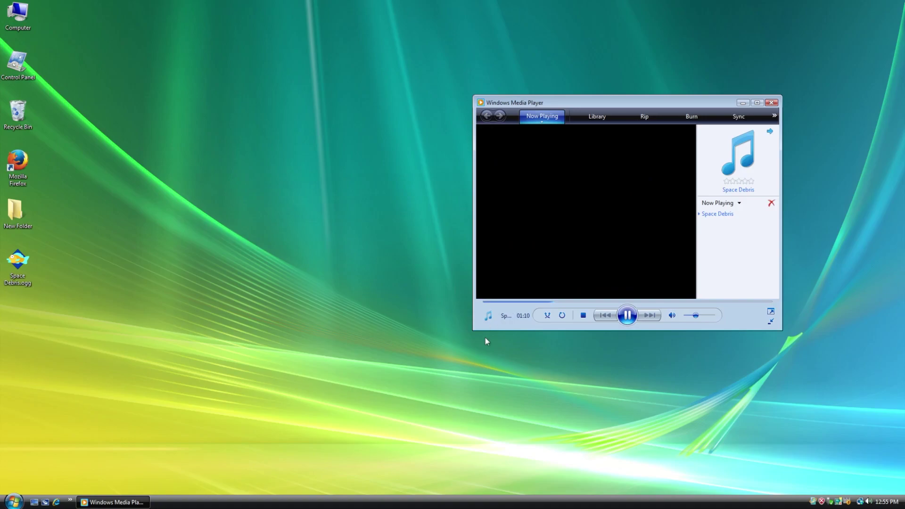
# - Move the player window nearer the middle of the desktop and set the visualization to Bars from Bars and Waves
pyautogui.click(456, 368)
pyautogui.moveTo(551, 106); pyautogui.dragTo(360, 111)
pyautogui.rightClick(430, 187)
pyautogui.moveTo(476, 246)
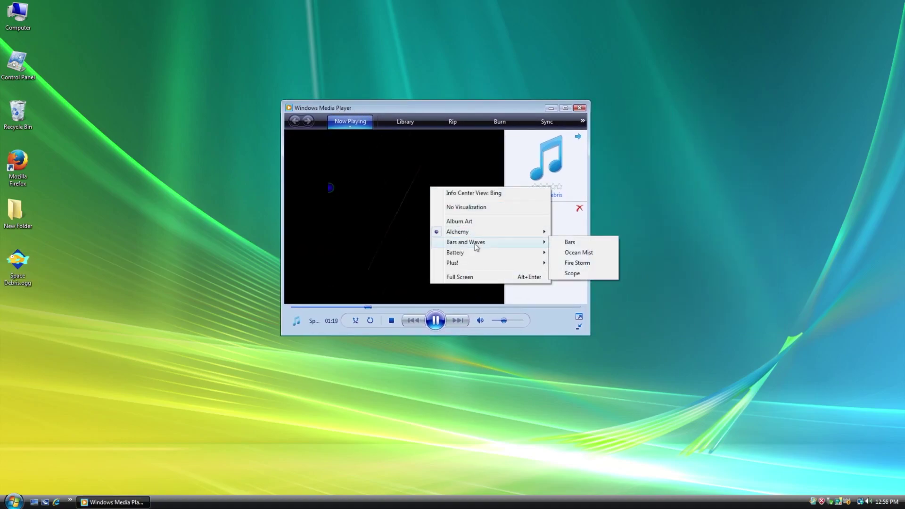
pyautogui.click(589, 243)
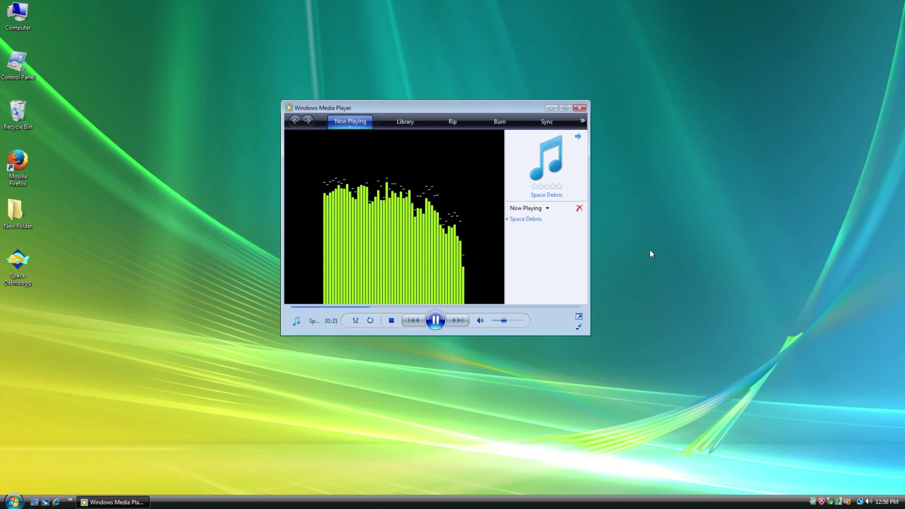
# - Try the Ocean Mist visualization from Bars and Waves, followed by Fire Storm from the same group
pyautogui.rightClick(437, 205)
pyautogui.moveTo(509, 263)
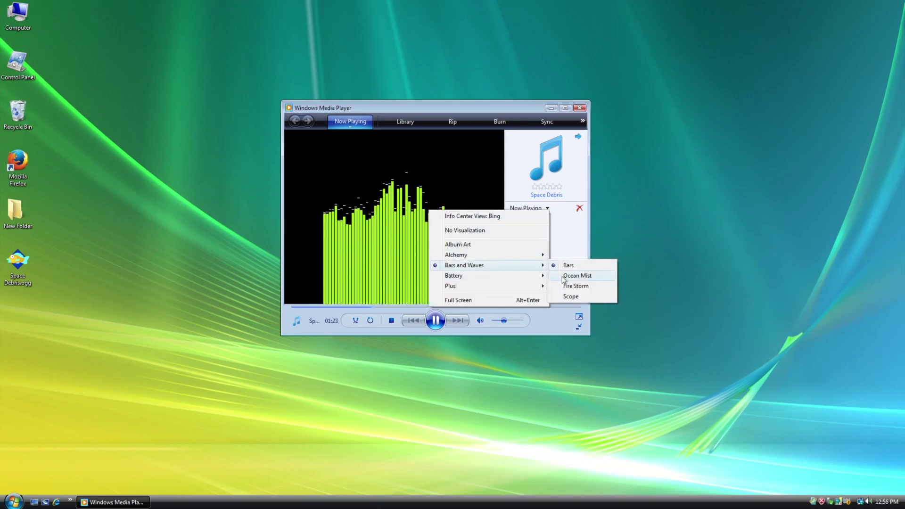
pyautogui.click(582, 275)
pyautogui.rightClick(370, 217)
pyautogui.moveTo(453, 268)
pyautogui.click(524, 290)
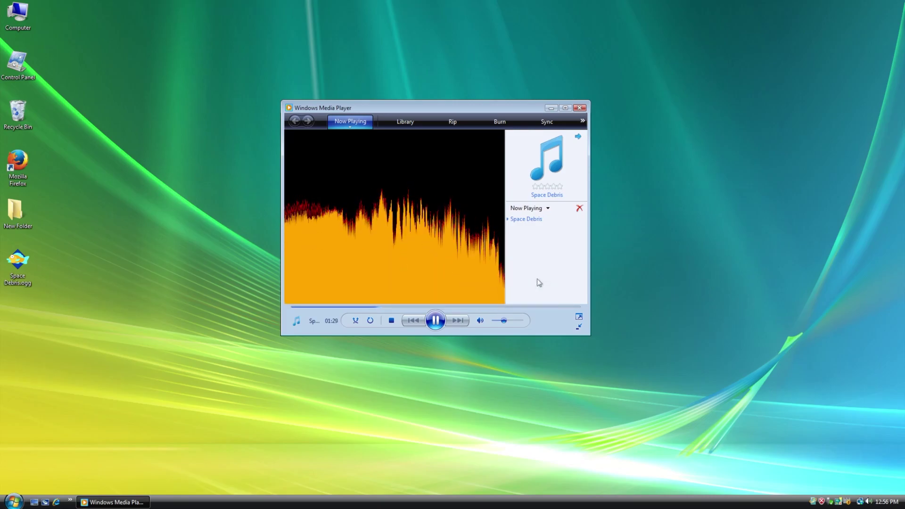
# - Change the visualization to Scope from the Bars and Waves group
pyautogui.rightClick(419, 217)
pyautogui.moveTo(518, 271)
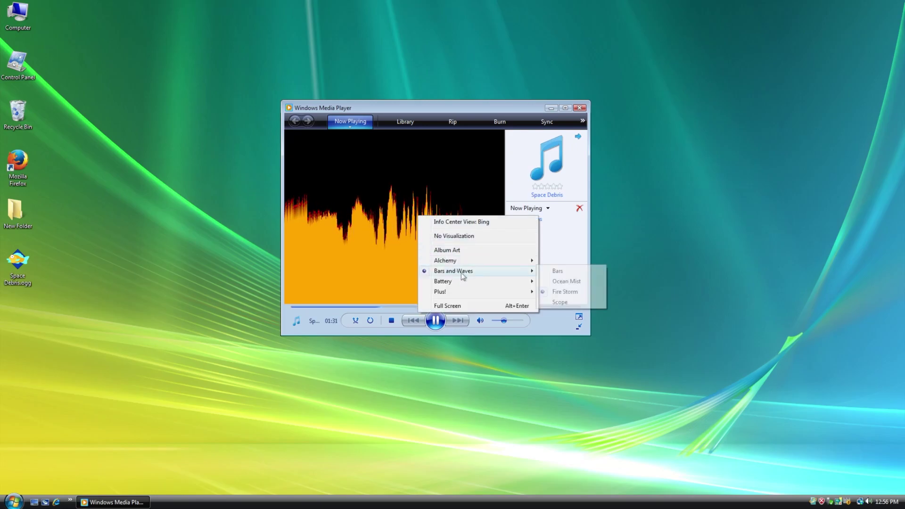
pyautogui.click(551, 304)
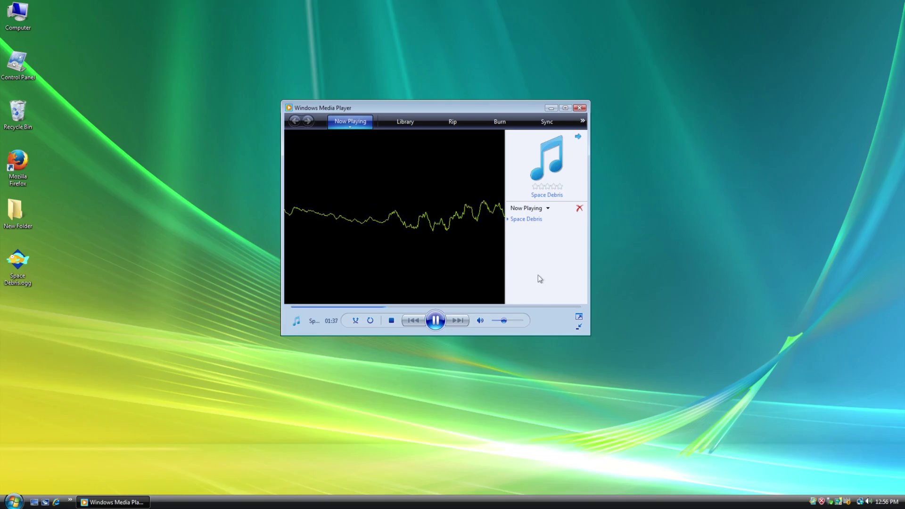
# - Switch to a Battery visualization, then move the player window and briefly preview it in full screen
pyautogui.rightClick(480, 235)
pyautogui.moveTo(521, 301)
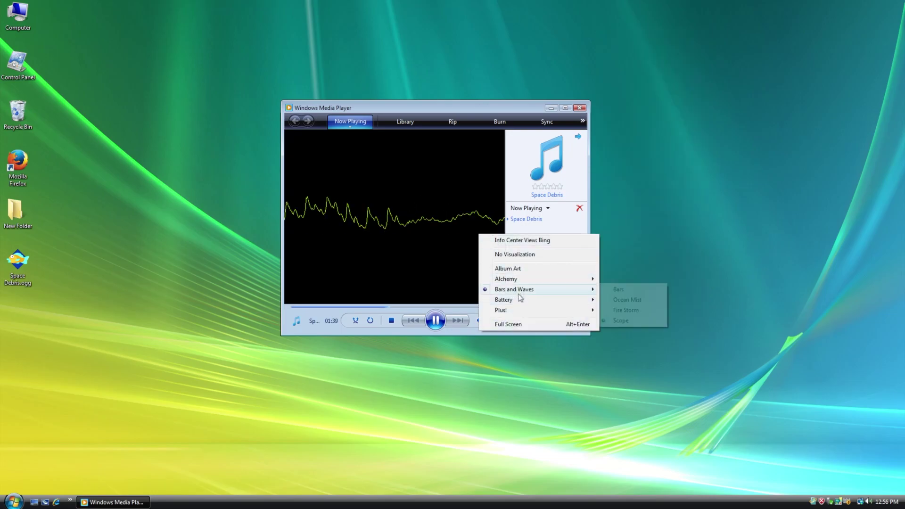
pyautogui.click(642, 41)
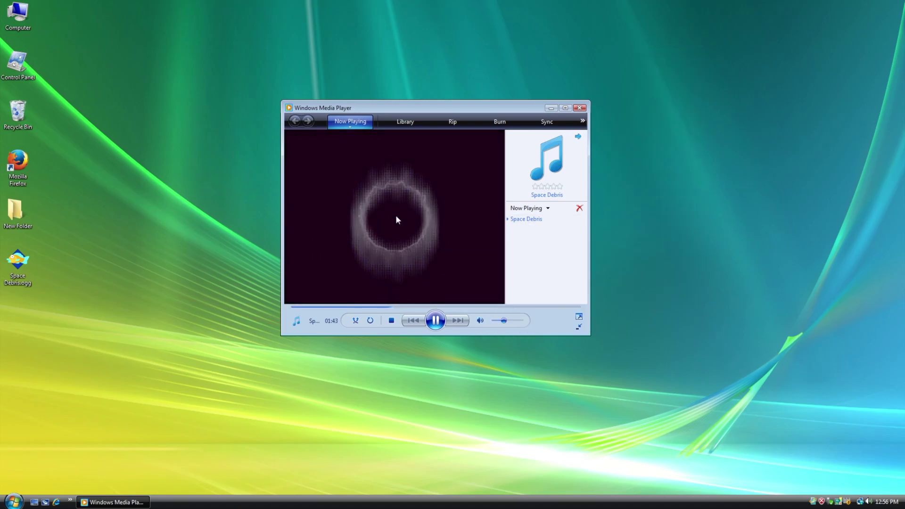
pyautogui.moveTo(370, 113); pyautogui.dragTo(394, 81)
pyautogui.doubleClick(415, 186)
pyautogui.doubleClick(415, 182)
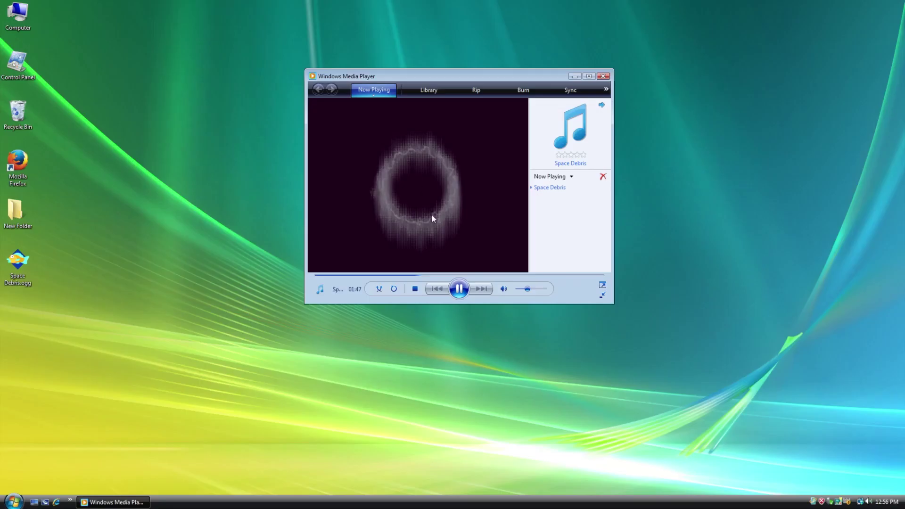
# - Switch the visualization to Random from the Alchemy group and preview it briefly in full screen
pyautogui.rightClick(452, 150)
pyautogui.moveTo(500, 195)
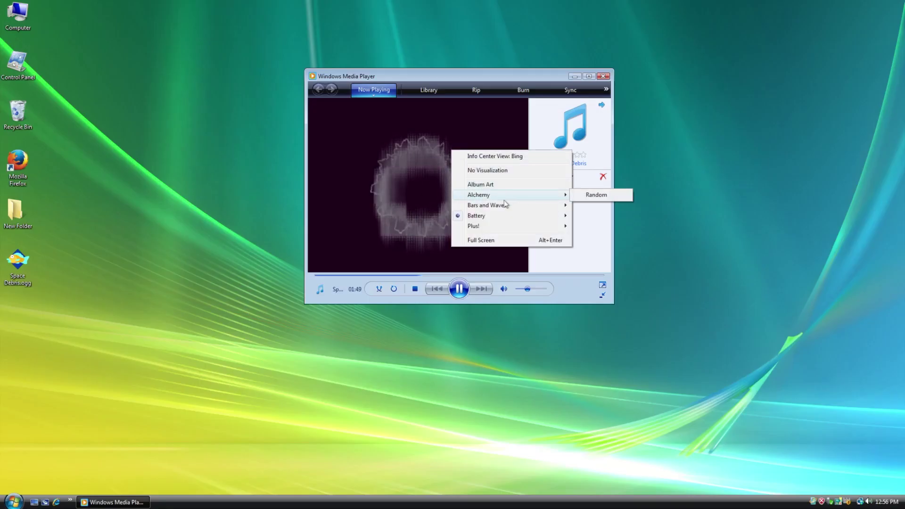
pyautogui.click(597, 194)
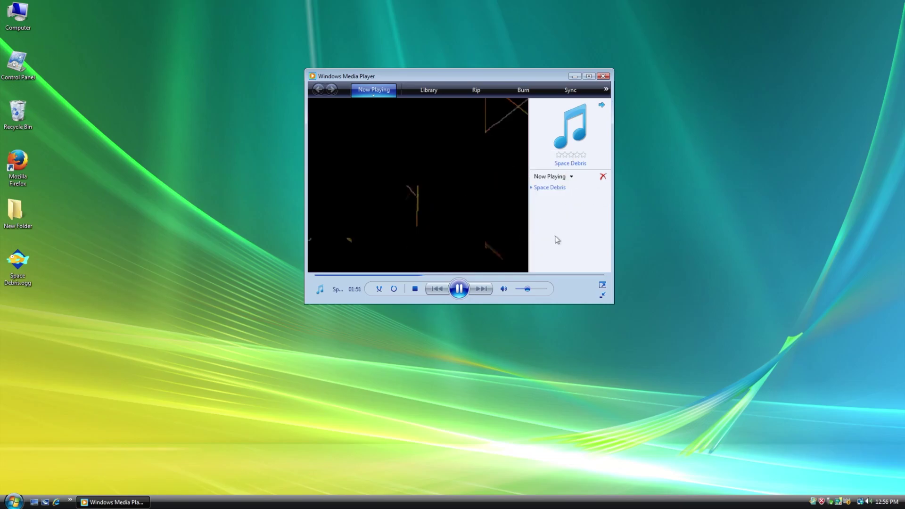
pyautogui.doubleClick(428, 193)
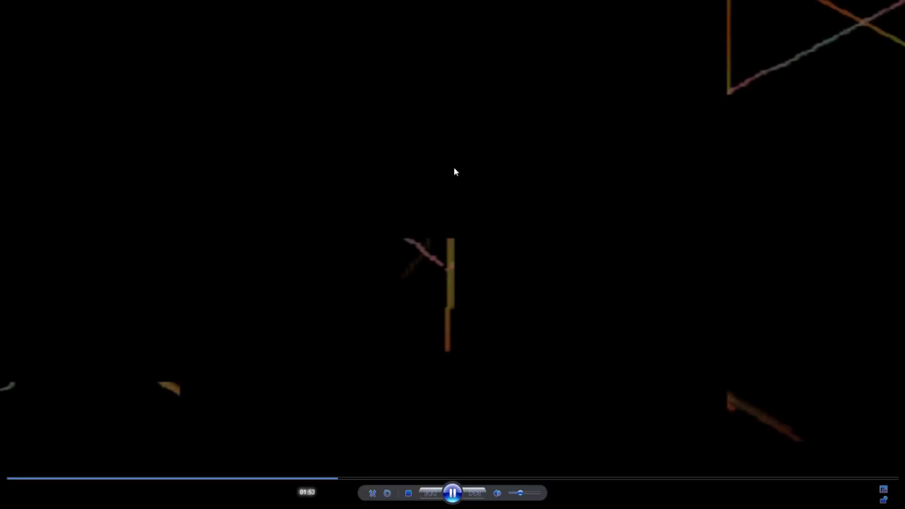
pyautogui.doubleClick(511, 172)
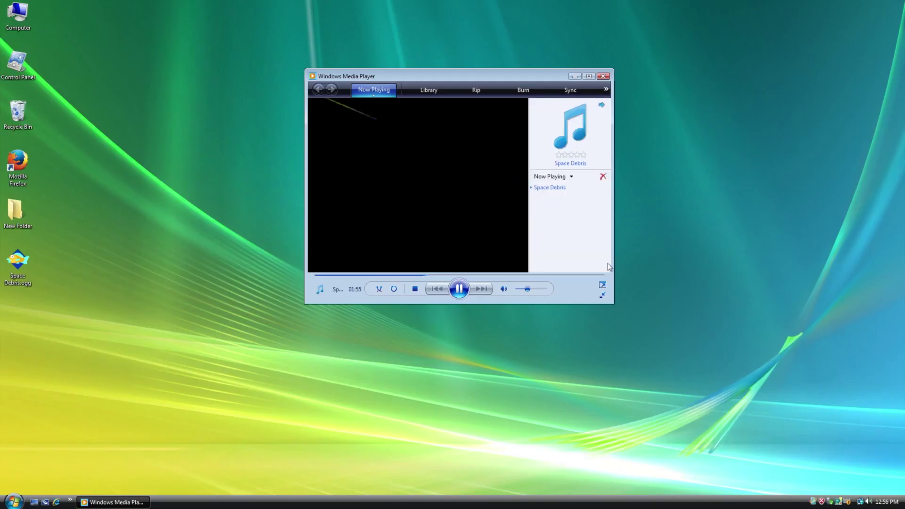
# - Change the visualization to Maxx's Kingdom from the Plus! group
pyautogui.rightClick(371, 172)
pyautogui.moveTo(397, 253)
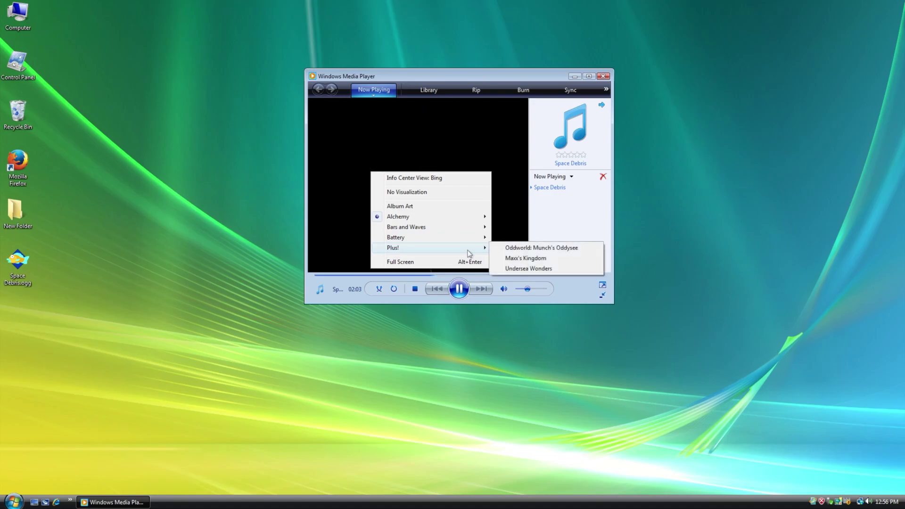
pyautogui.click(525, 259)
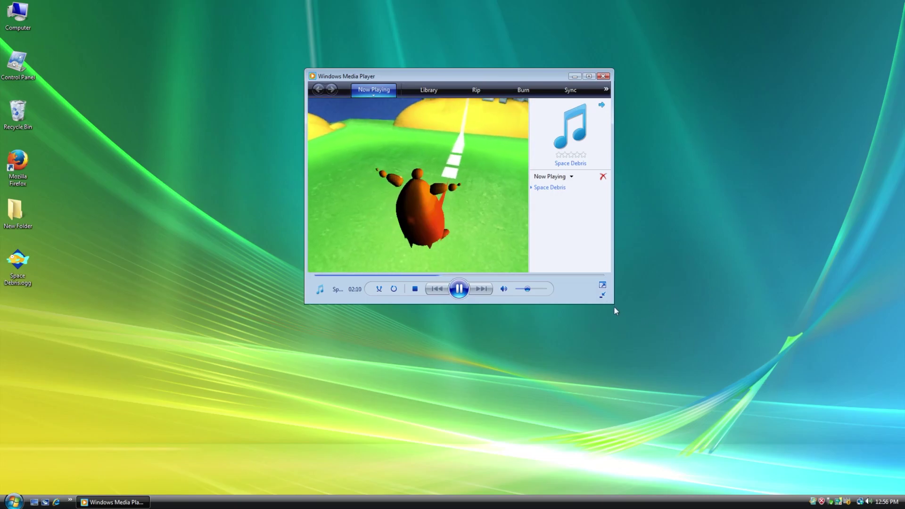
# - Enlarge and reposition the player window, and view the Maxx's Kingdom visualization in full screen before returning to the window
pyautogui.moveTo(614, 306); pyautogui.dragTo(844, 435)
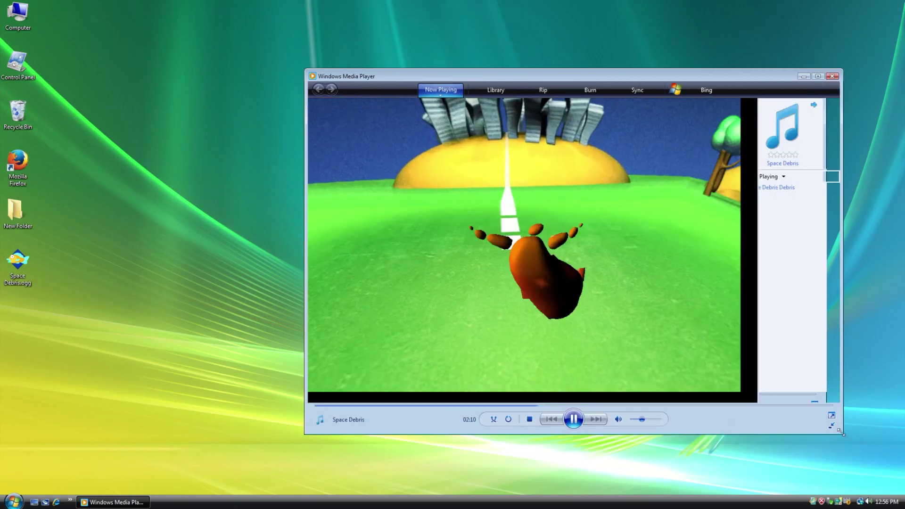
pyautogui.moveTo(553, 77); pyautogui.dragTo(441, 49)
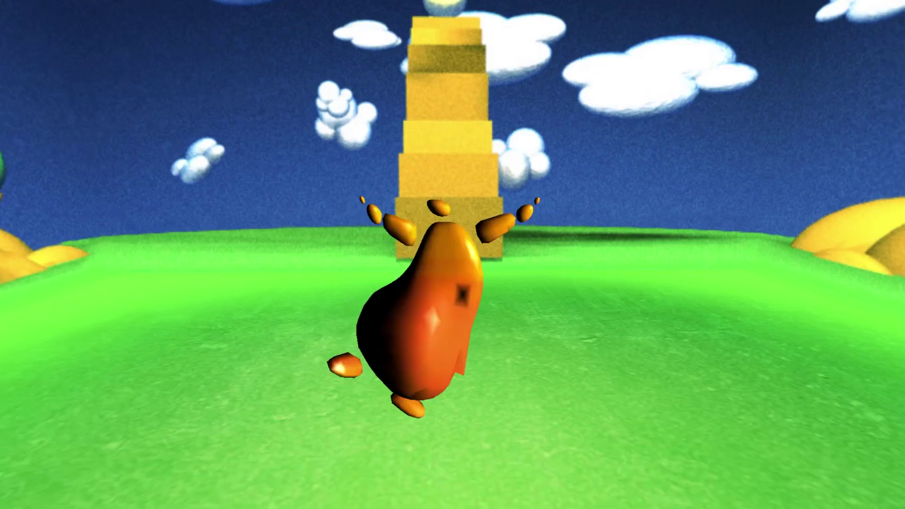
pyautogui.press('Escape')
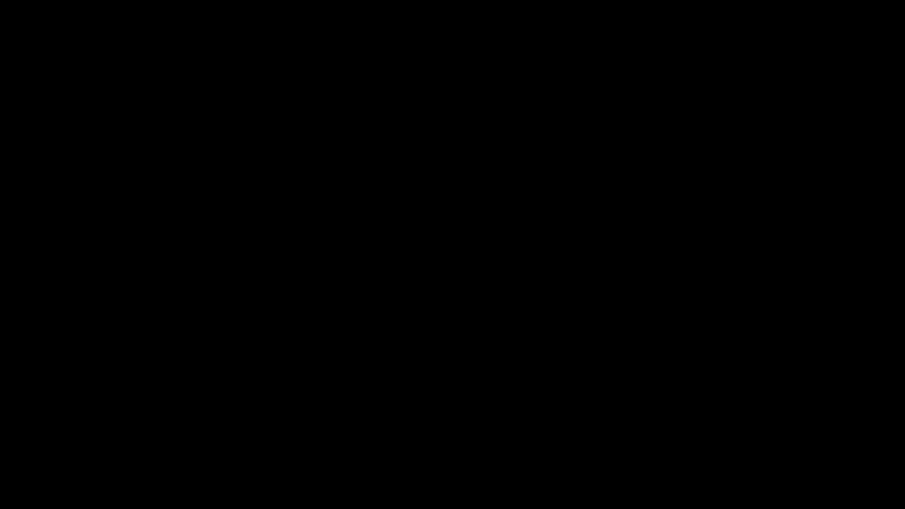
# - Change the visualization to Undersea Wonders from the Plus! group
pyautogui.rightClick(458, 174)
pyautogui.moveTo(485, 252)
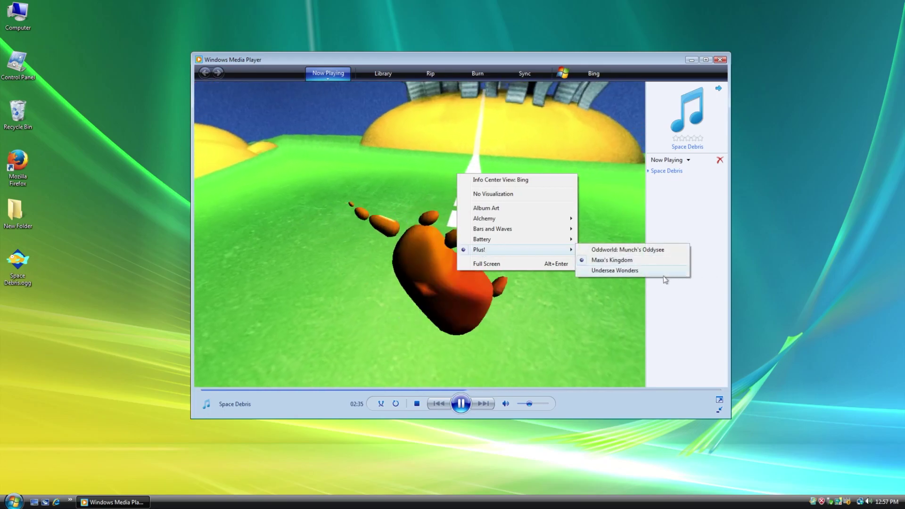
pyautogui.click(608, 271)
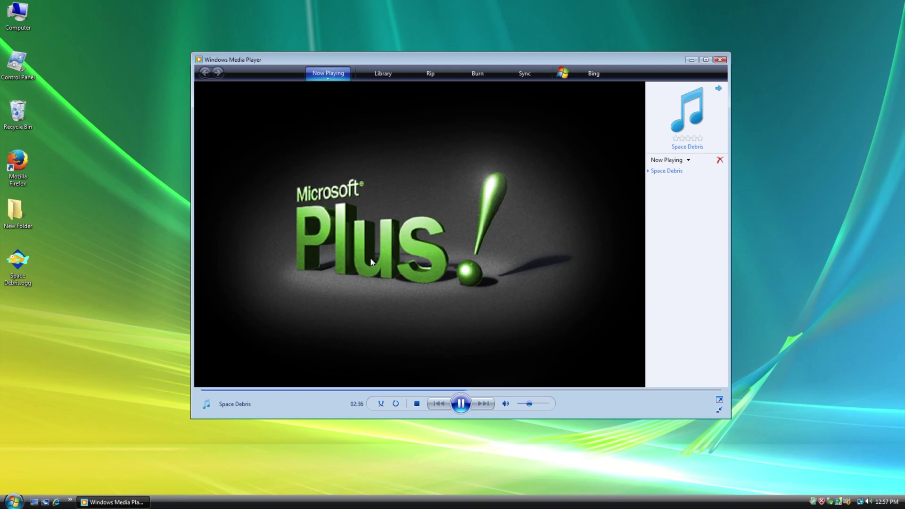
# - Force the unresponsive Windows Media Player to close and reopen it playing Space Debris
pyautogui.moveTo(235, 43); pyautogui.dragTo(212, 47)
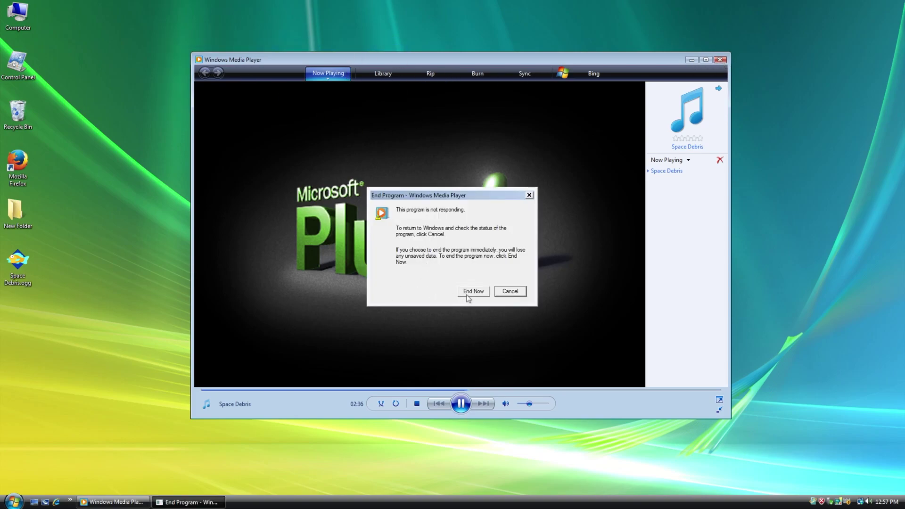
pyautogui.click(473, 291)
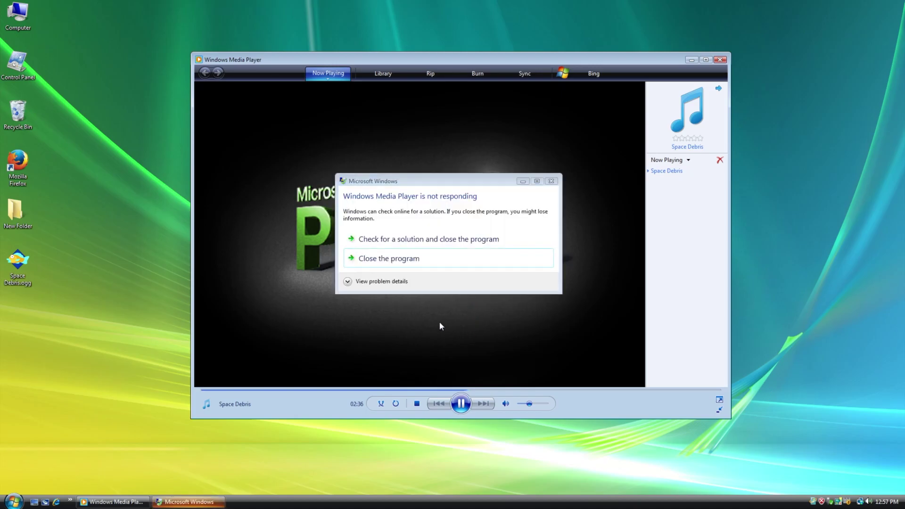
pyautogui.click(373, 259)
pyautogui.moveTo(404, 268); pyautogui.dragTo(434, 406)
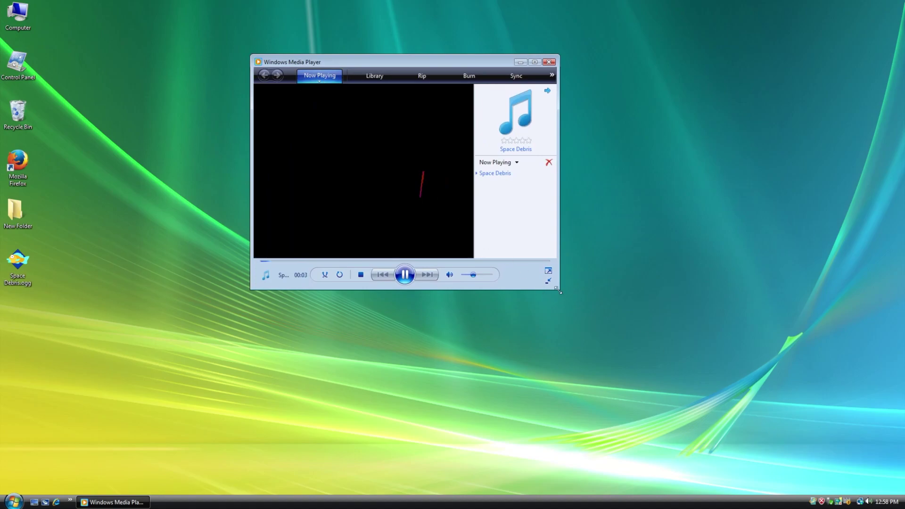
# - Enlarge the player window and change the visualization to Oddworld: Munch's Oddysee from the Plus! group
pyautogui.moveTo(560, 291); pyautogui.dragTo(794, 433)
pyautogui.rightClick(377, 178)
pyautogui.moveTo(440, 256)
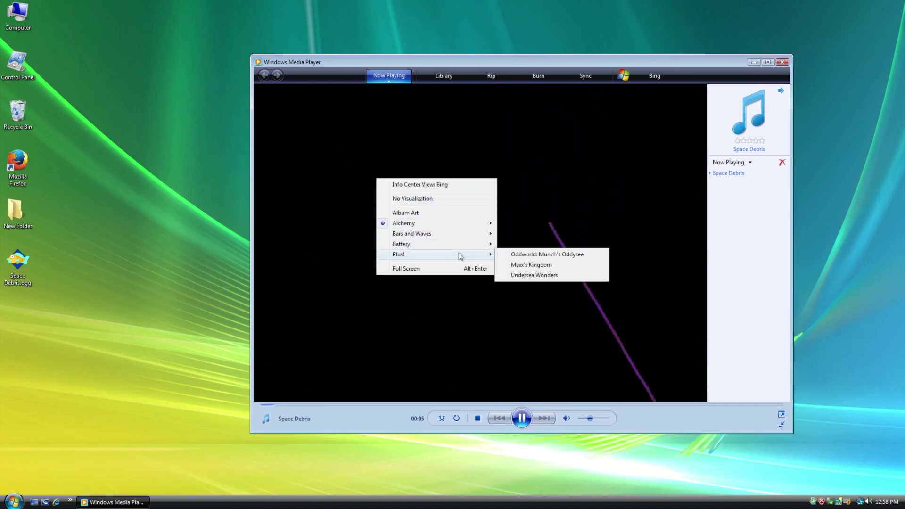
pyautogui.click(547, 255)
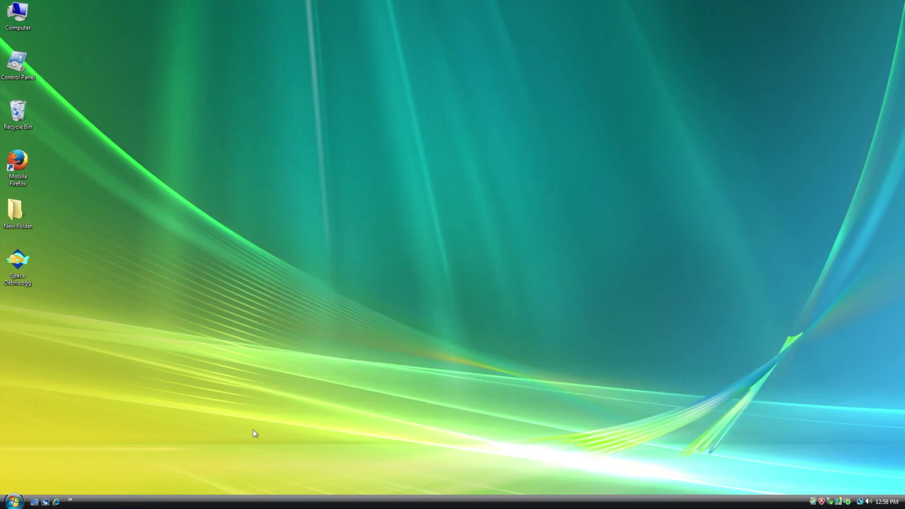
# - Open the Screen Saver settings from the desktop's personalization options and preview the 3D Text screen saver
pyautogui.rightClick(144, 266)
pyautogui.click(172, 346)
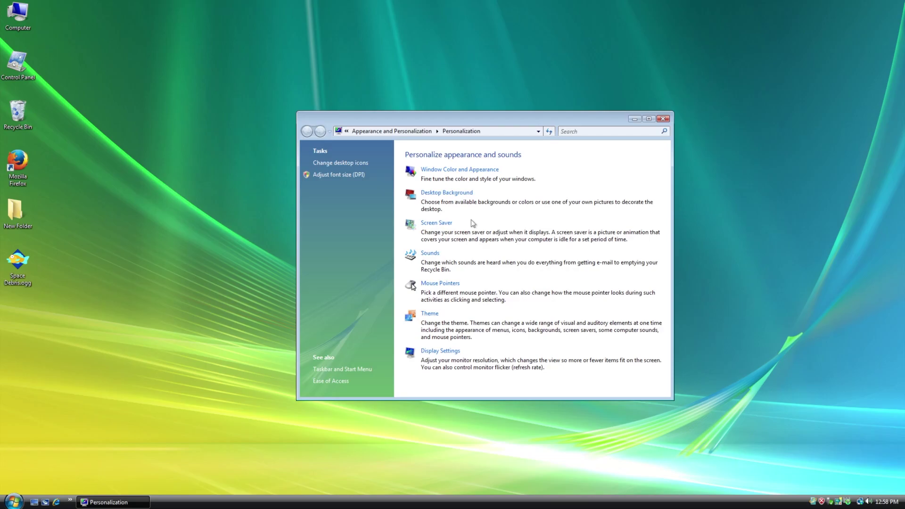
pyautogui.click(437, 227)
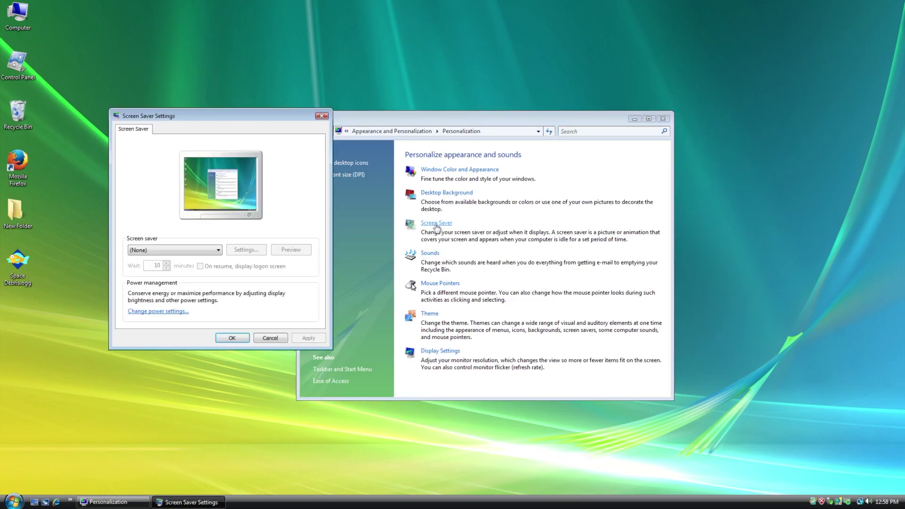
pyautogui.click(206, 251)
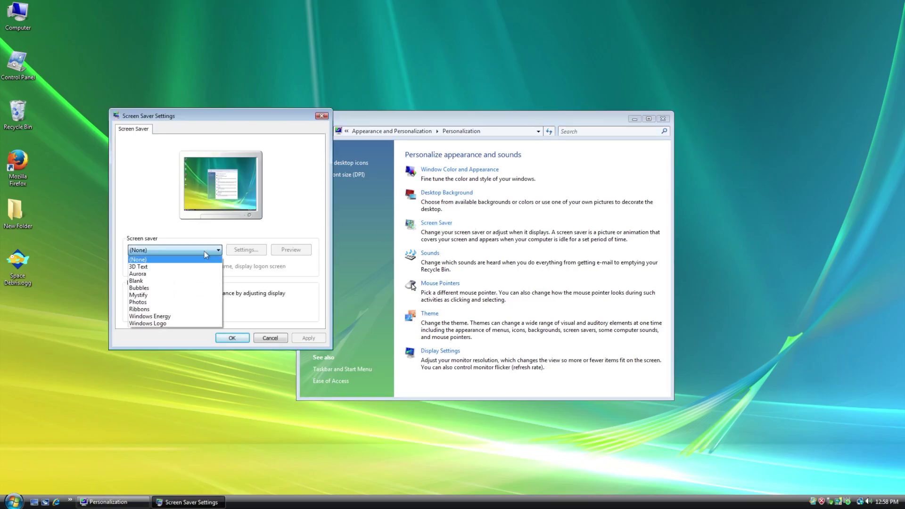
pyautogui.click(181, 267)
pyautogui.click(300, 250)
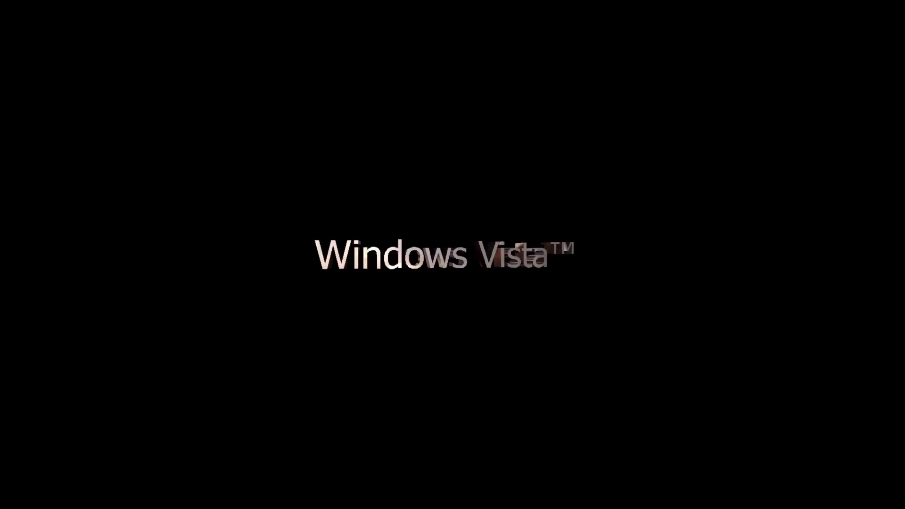
pyautogui.moveTo(233, 255)
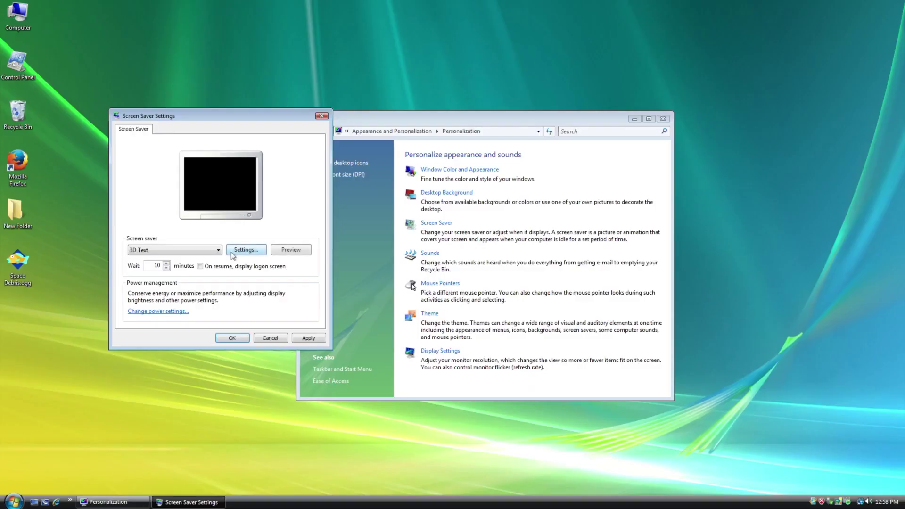
# - Select the Aurora screen saver and preview it
pyautogui.click(190, 257)
pyautogui.click(179, 275)
pyautogui.click(289, 250)
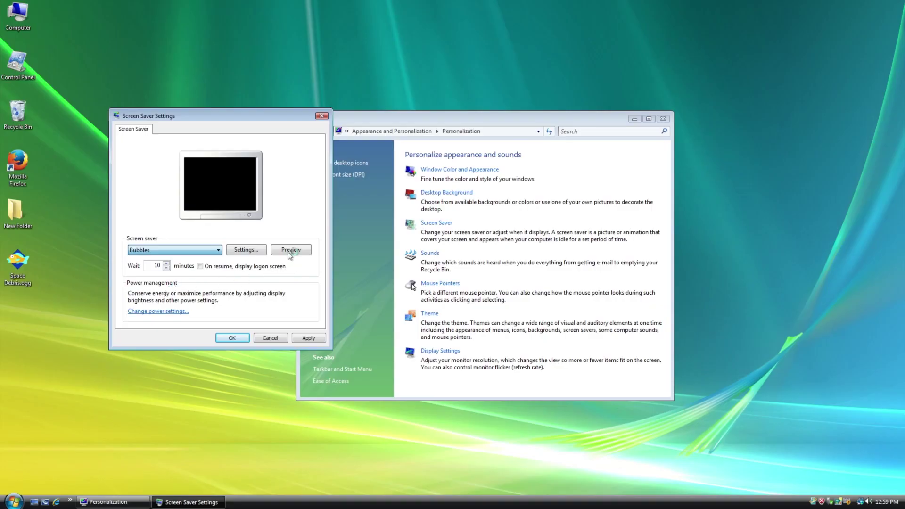
# - Switch to the Bubbles screen saver and preview it in full screen twice
pyautogui.click(289, 251)
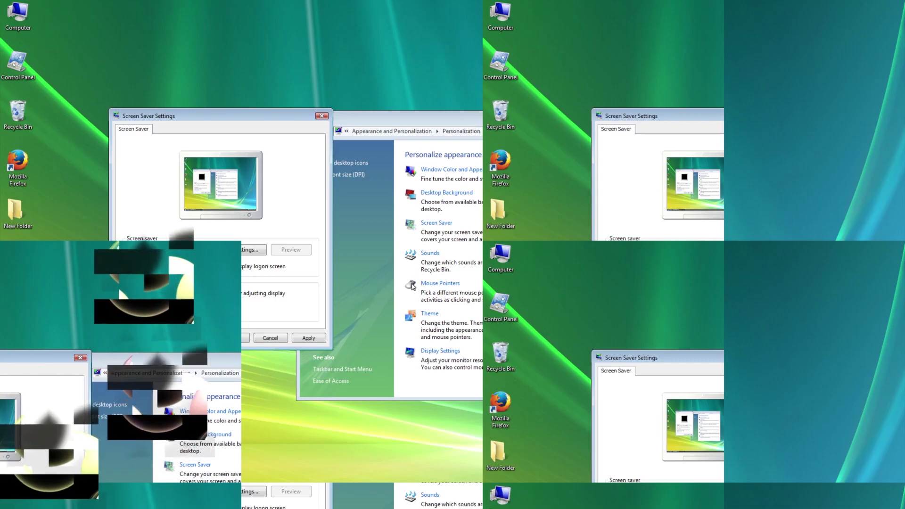
pyautogui.moveTo(335, 222)
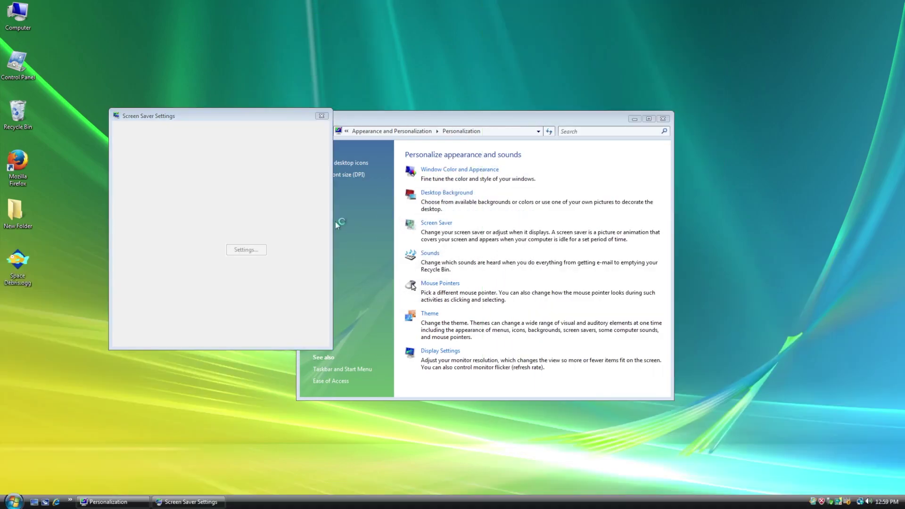
pyautogui.click(289, 251)
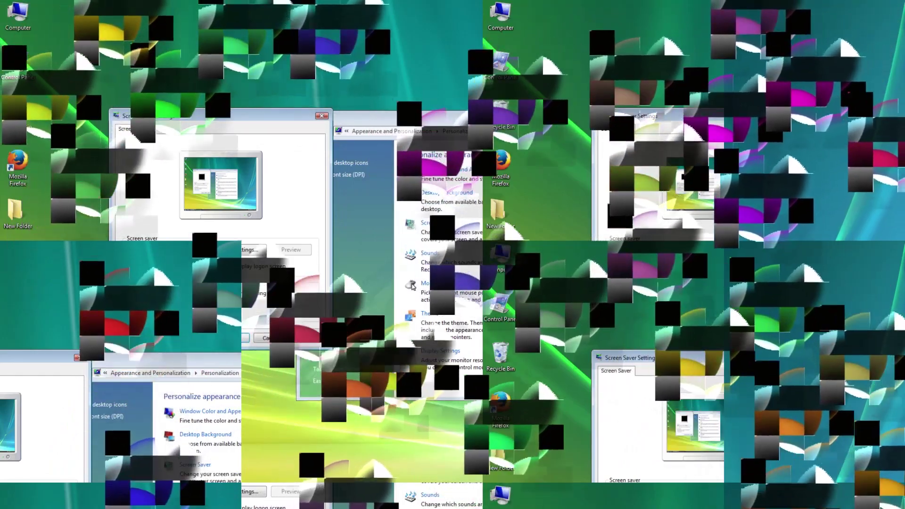
pyautogui.moveTo(192, 255)
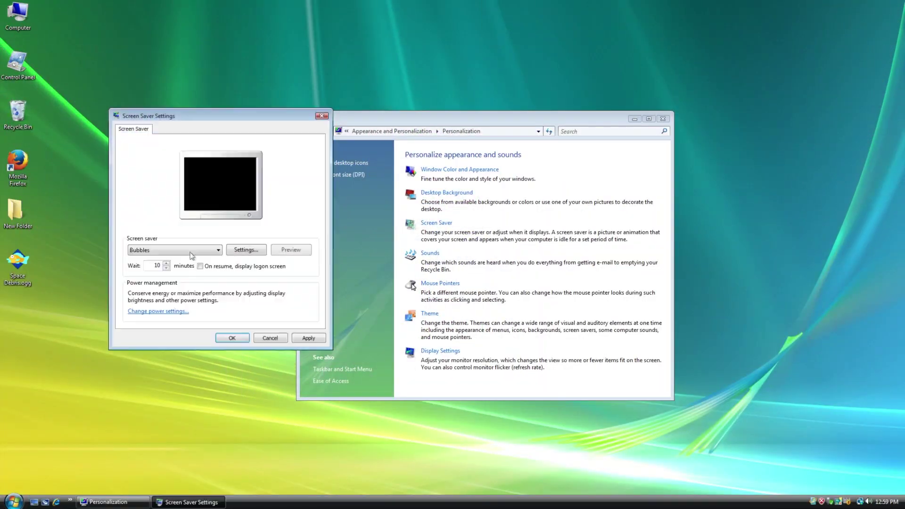
# - Preview the Mystify screen saver, followed by the Photos screen saver
pyautogui.click(287, 254)
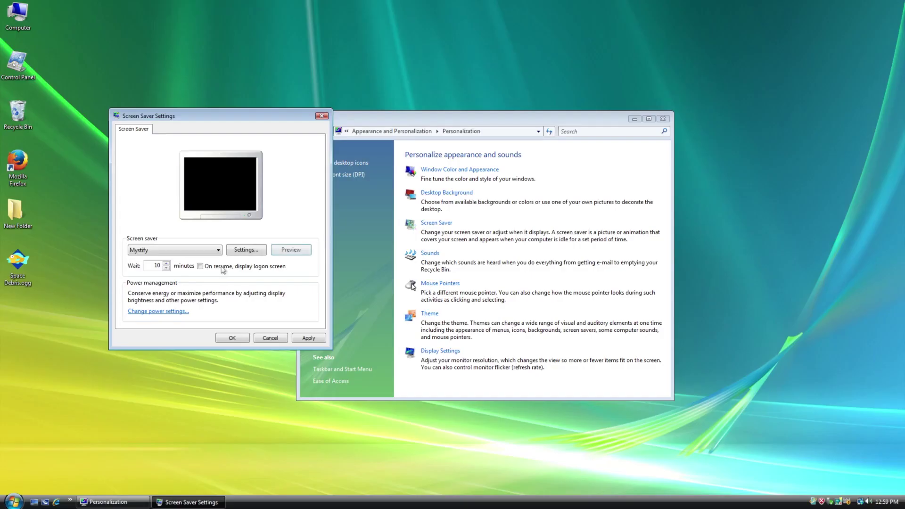
pyautogui.click(171, 250)
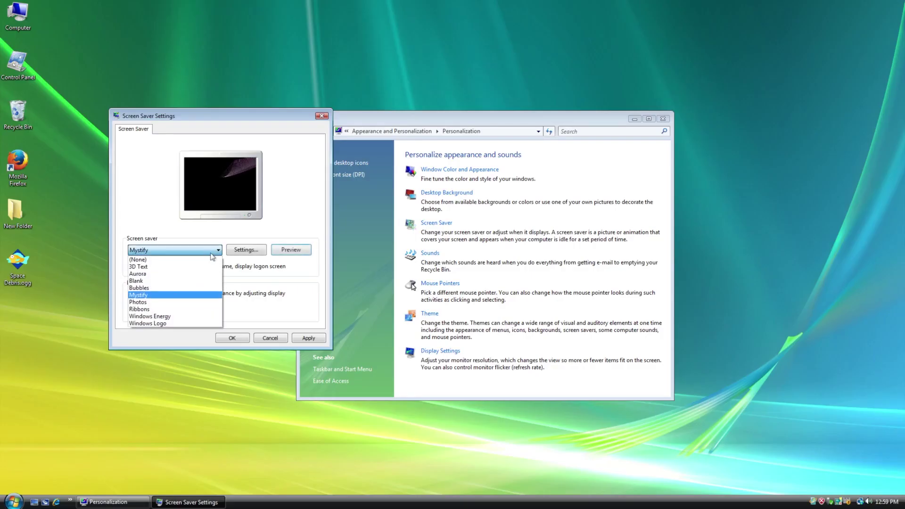
pyautogui.click(170, 303)
pyautogui.click(291, 250)
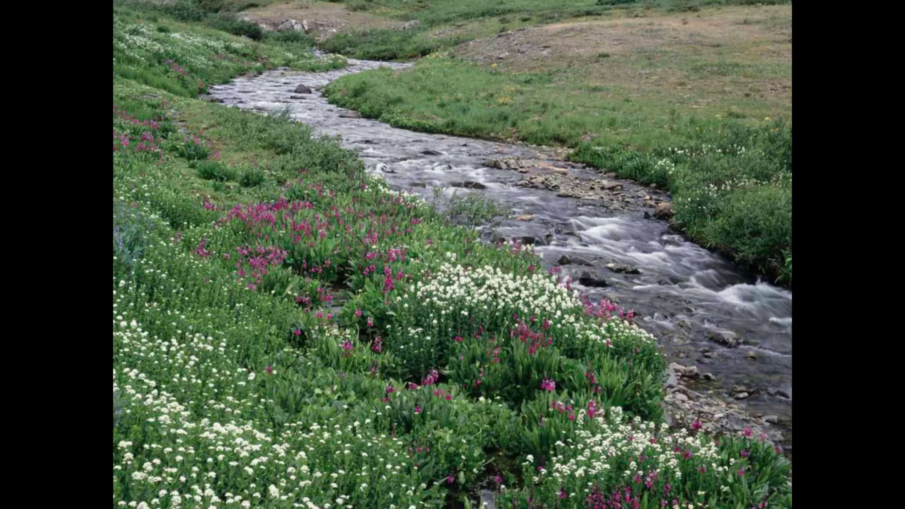
pyautogui.moveTo(280, 277)
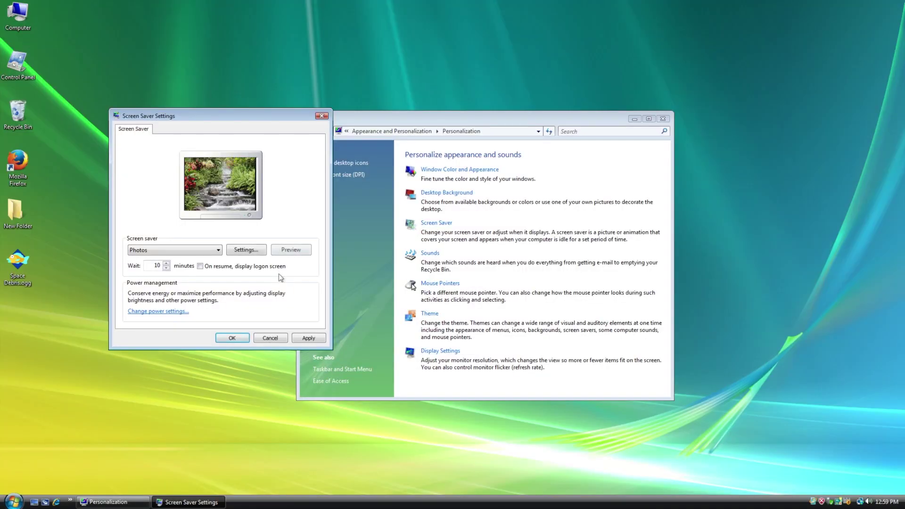
# - Preview the Ribbons screen saver, followed by the Windows Energy screen saver
pyautogui.click(284, 251)
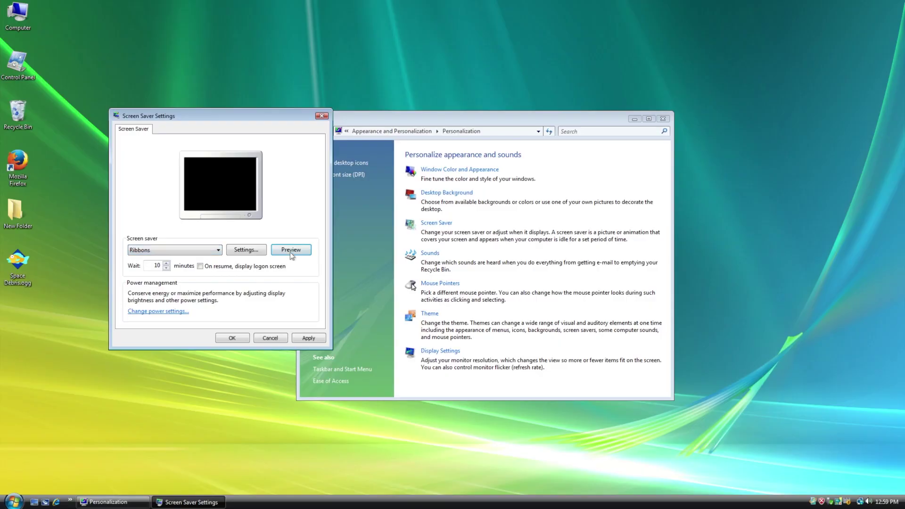
pyautogui.click(291, 250)
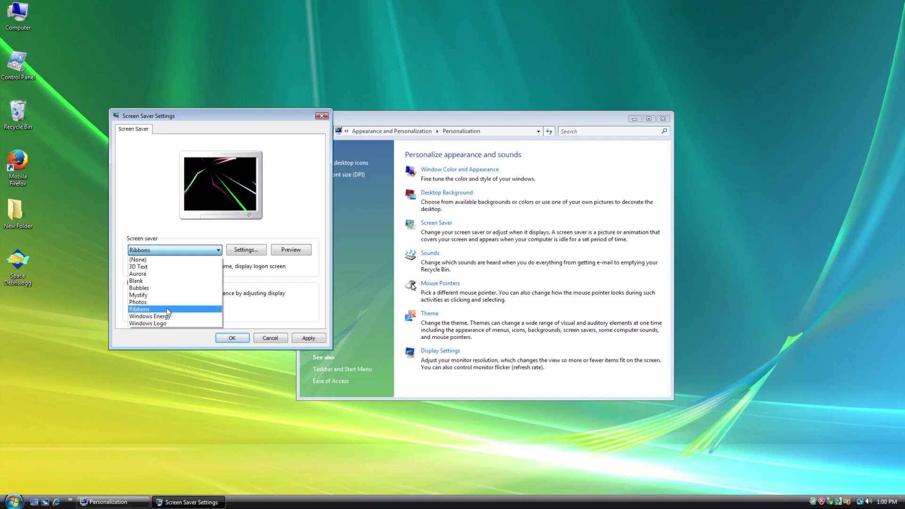
pyautogui.click(168, 316)
pyautogui.click(291, 250)
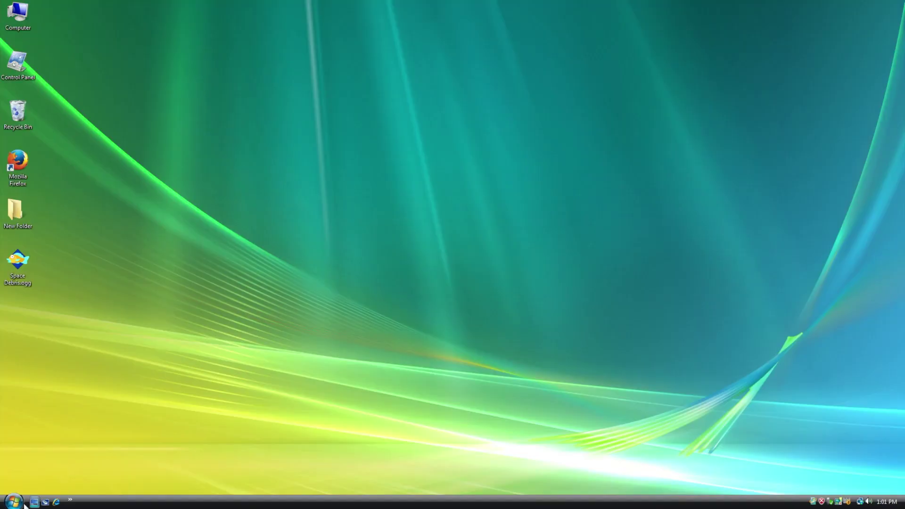
# - Start Solitaire from the installed Games folder
pyautogui.click(14, 502)
pyautogui.click(39, 471)
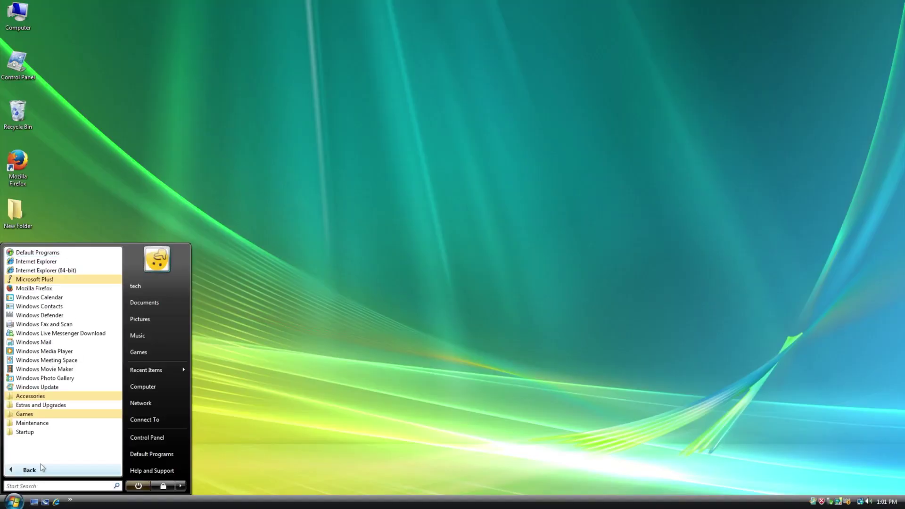
pyautogui.click(42, 415)
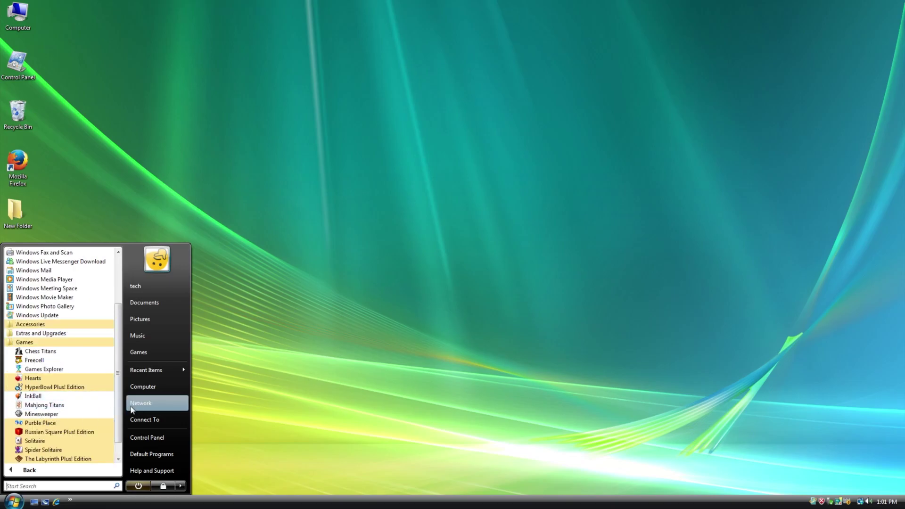
pyautogui.scroll(-1, 66, 382)
pyautogui.click(35, 423)
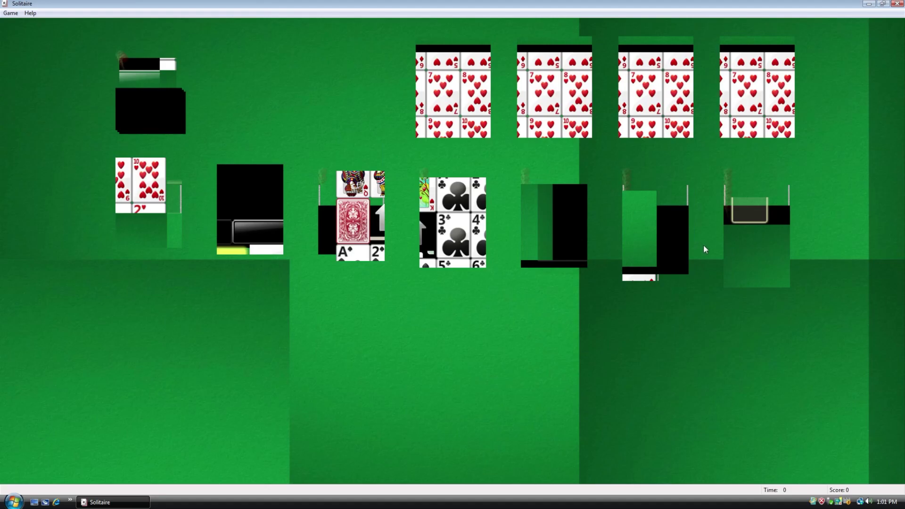
# - Draw from the Solitaire stock and try to move the seventh column's front card onto the sixth column
pyautogui.click(169, 120)
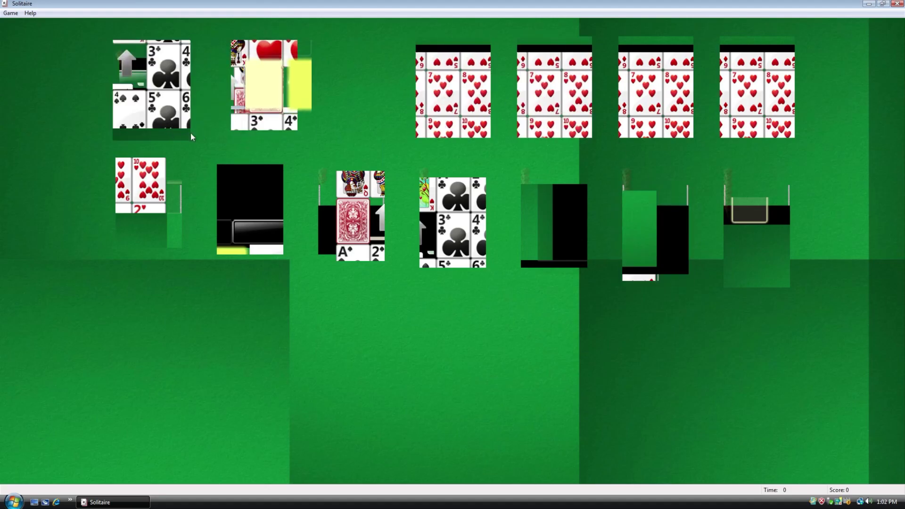
pyautogui.click(186, 132)
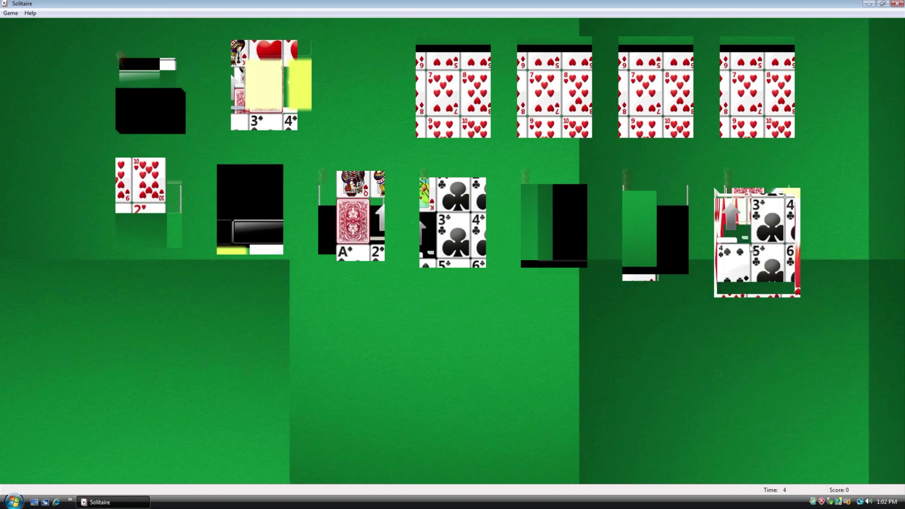
pyautogui.moveTo(761, 251); pyautogui.dragTo(654, 310)
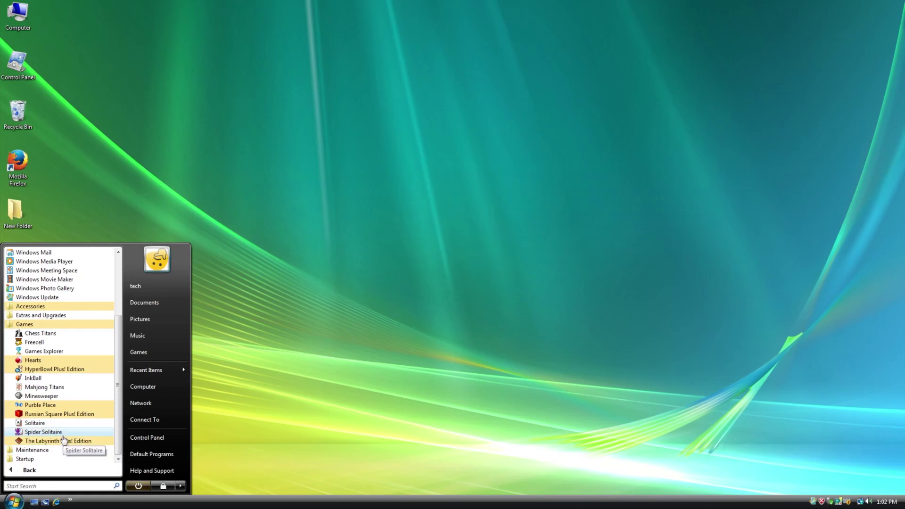
# - Start Spider Solitaire, move the ace of spades onto the two in the sixth column, and maximize the game window
pyautogui.click(64, 439)
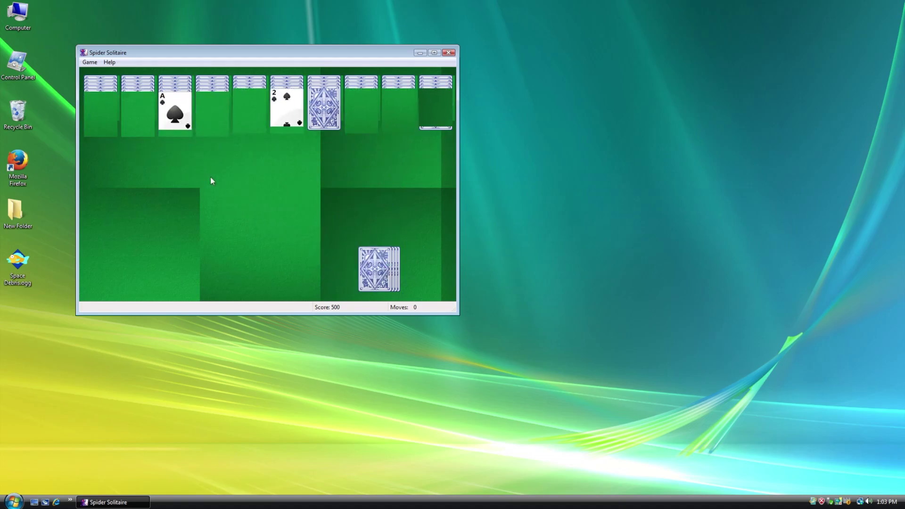
pyautogui.moveTo(267, 56); pyautogui.dragTo(424, 110)
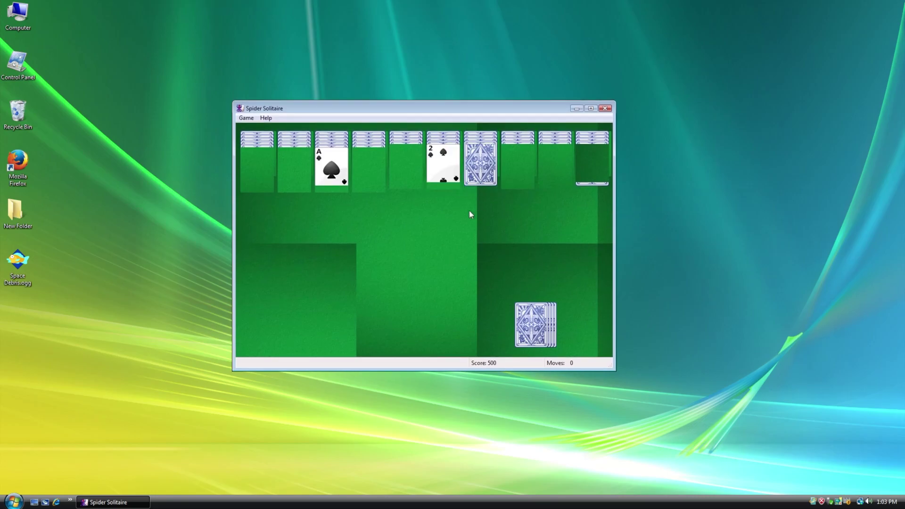
pyautogui.moveTo(434, 185); pyautogui.dragTo(453, 177)
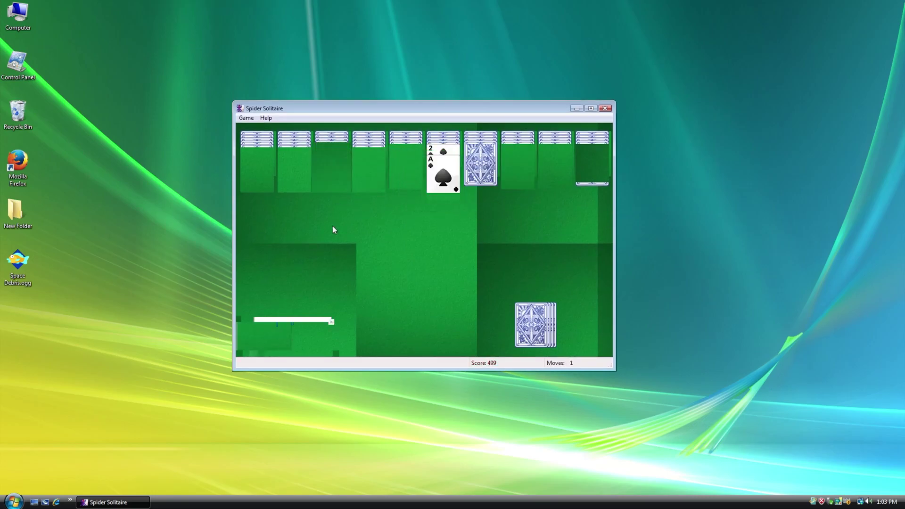
pyautogui.click(590, 109)
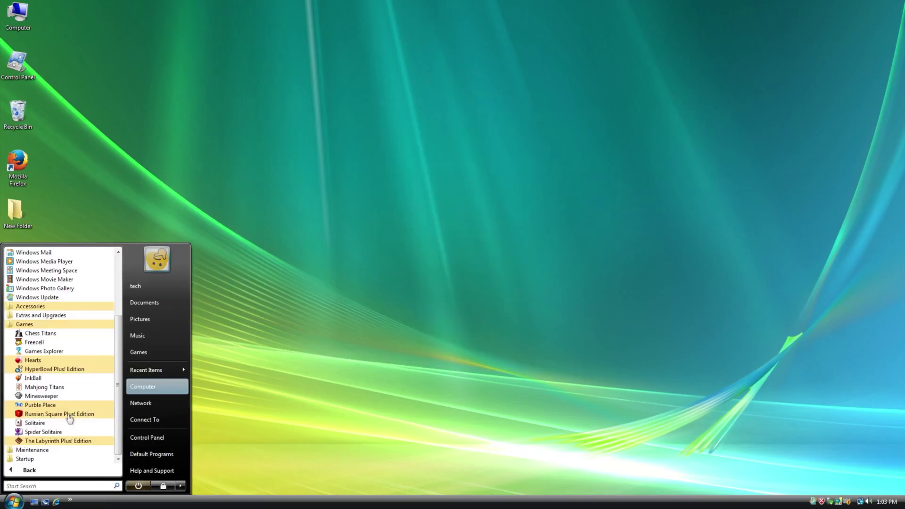
# - Start Minesweeper, move its window toward the middle of the desktop, and uncover squares on the board
pyautogui.click(41, 397)
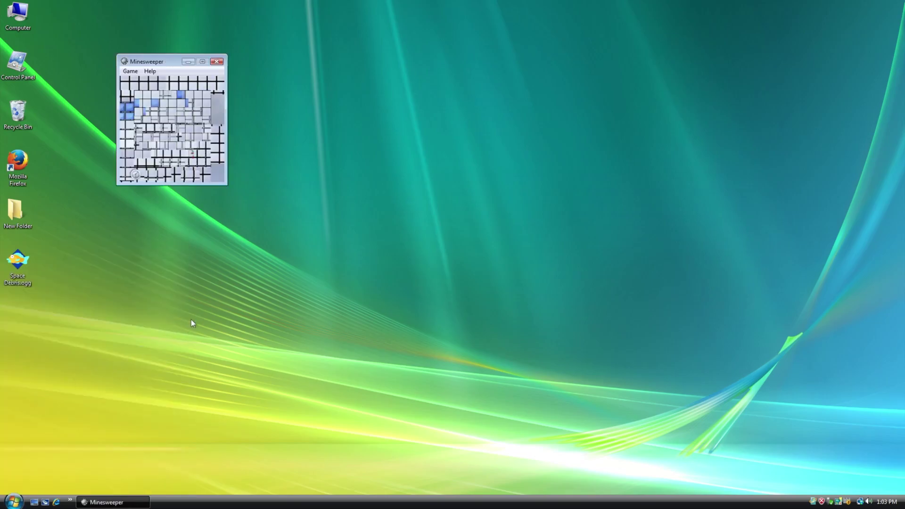
pyautogui.moveTo(165, 64); pyautogui.dragTo(380, 129)
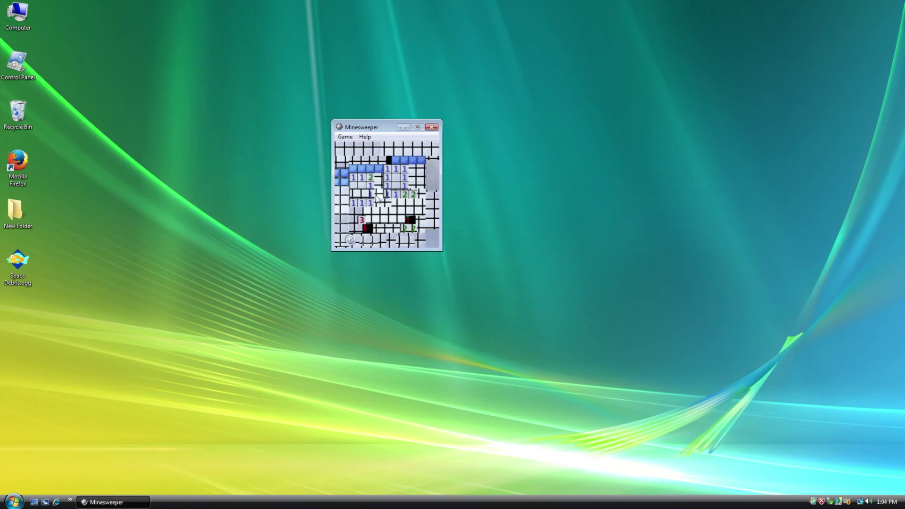
pyautogui.click(387, 226)
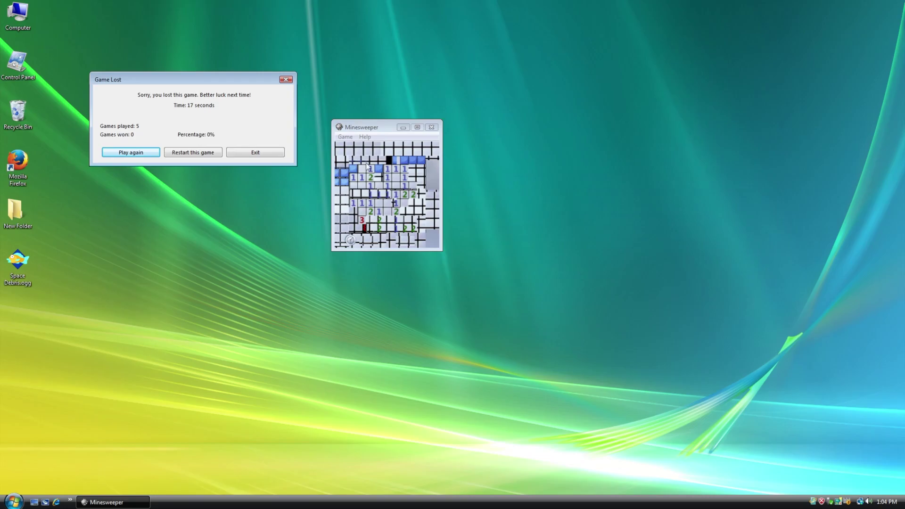
# - Play another round of Minesweeper and dismiss the lost-game dialog
pyautogui.press('Return')
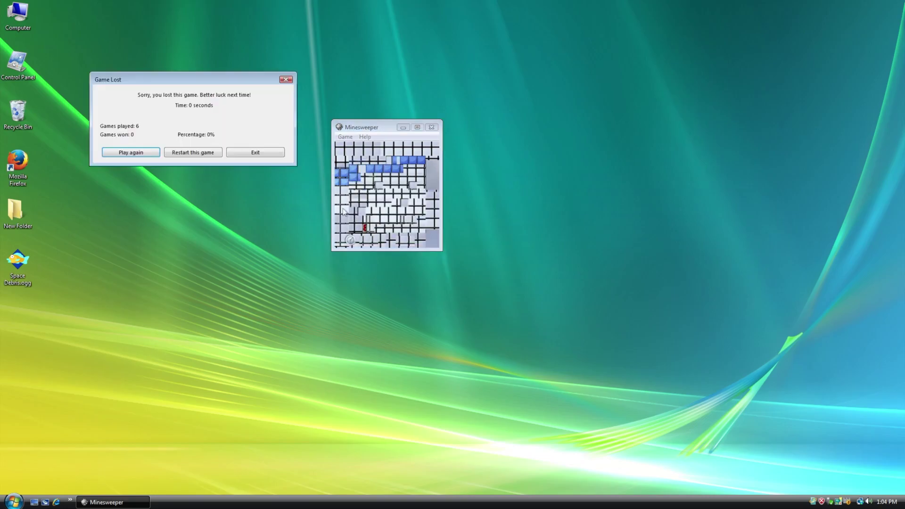
pyautogui.press('Return')
# - Start Purble Place, move its window toward the middle of the desktop, and open one of the houses to play its game
pyautogui.press('super')
pyautogui.click(61, 422)
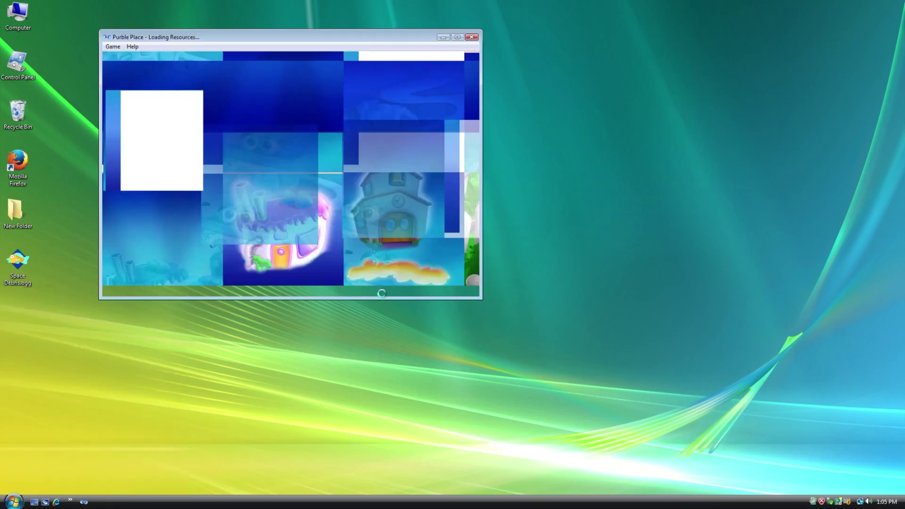
pyautogui.moveTo(342, 40); pyautogui.dragTo(513, 125)
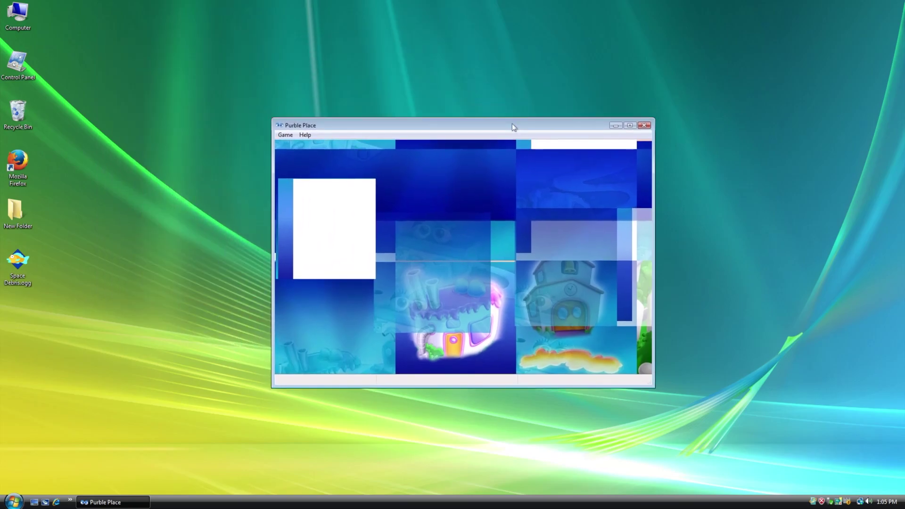
pyautogui.click(510, 318)
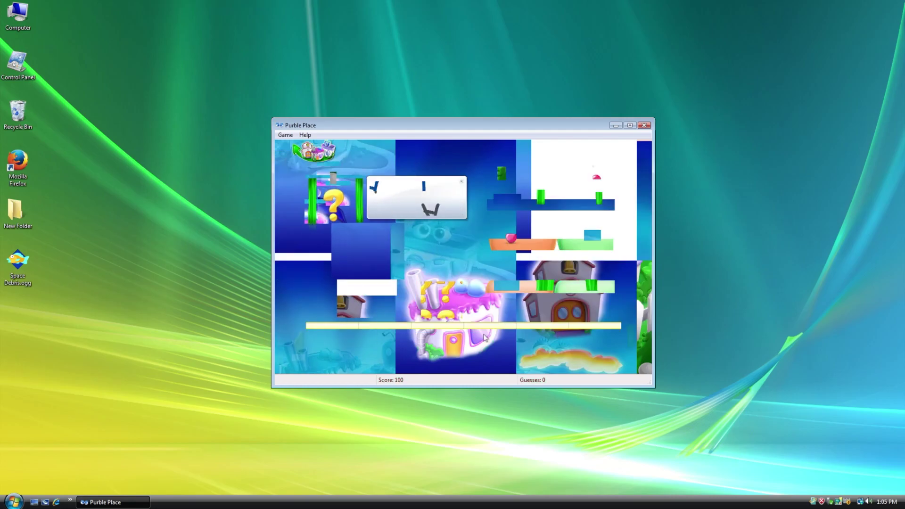
# - Maximize Purble Place, try the cake-making game, and close the program
pyautogui.hotkey('alt', 'space')
pyautogui.press('x')
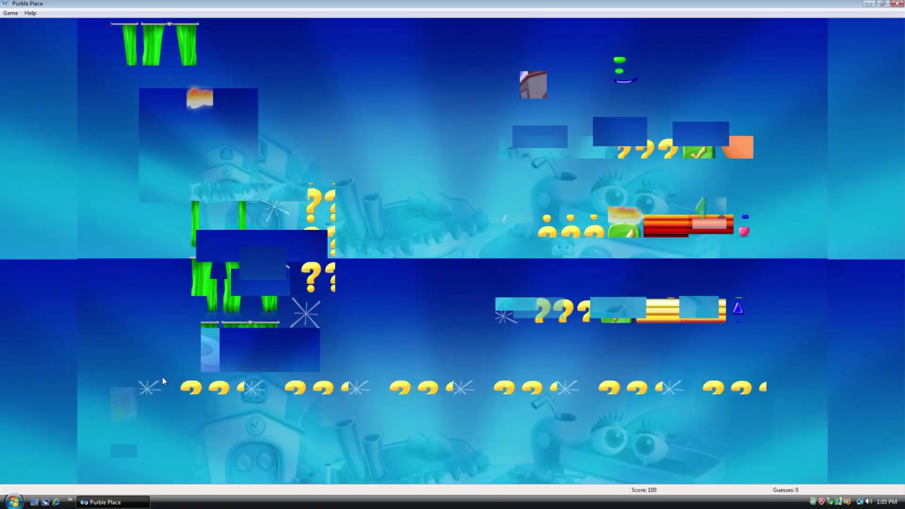
pyautogui.click(178, 98)
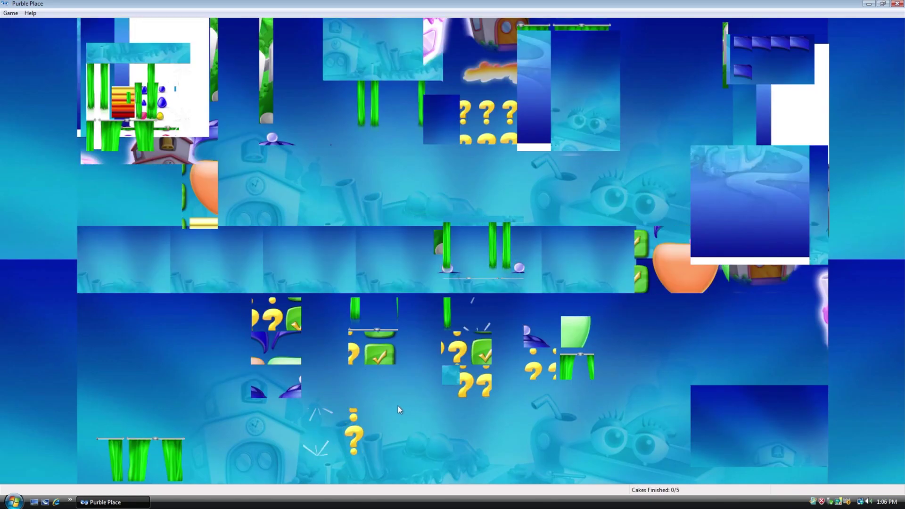
pyautogui.hotkey('alt', 'F4')
pyautogui.click(399, 240)
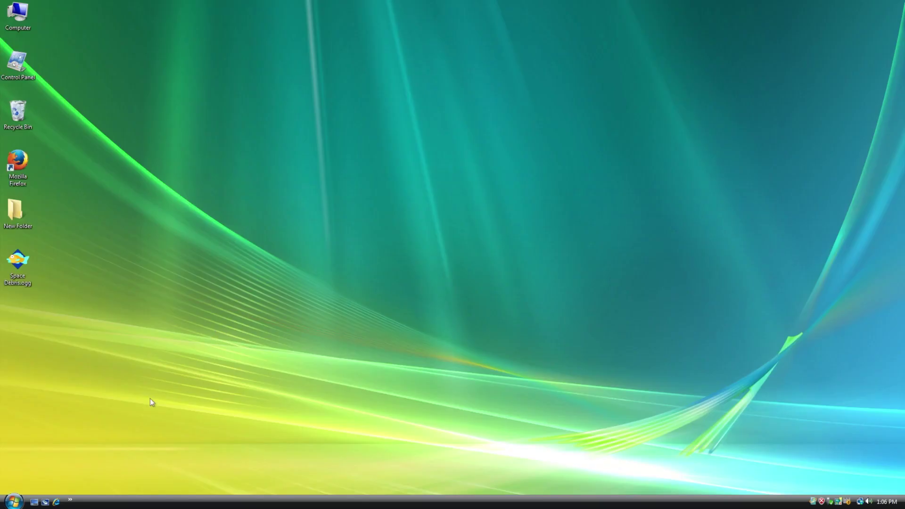
# - Start Hearts from the installed Games folder and move its window toward the middle of the desktop
pyautogui.click(13, 501)
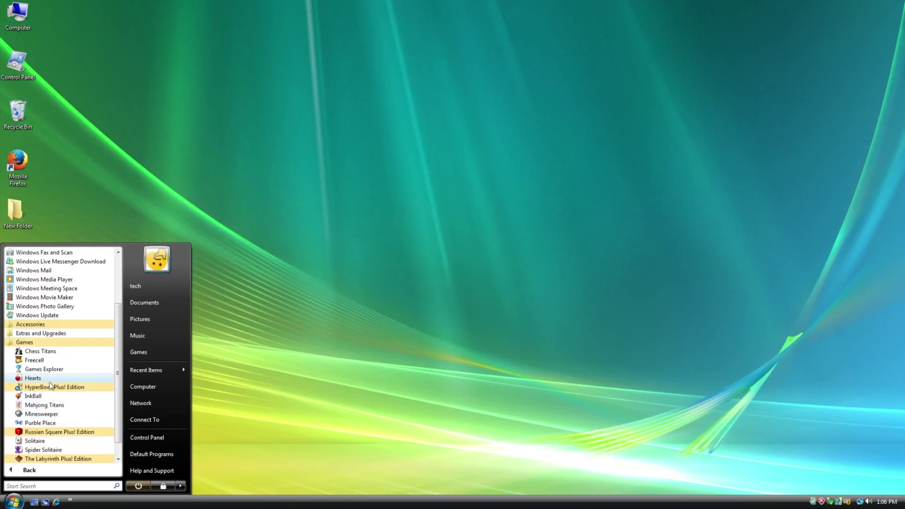
pyautogui.click(33, 378)
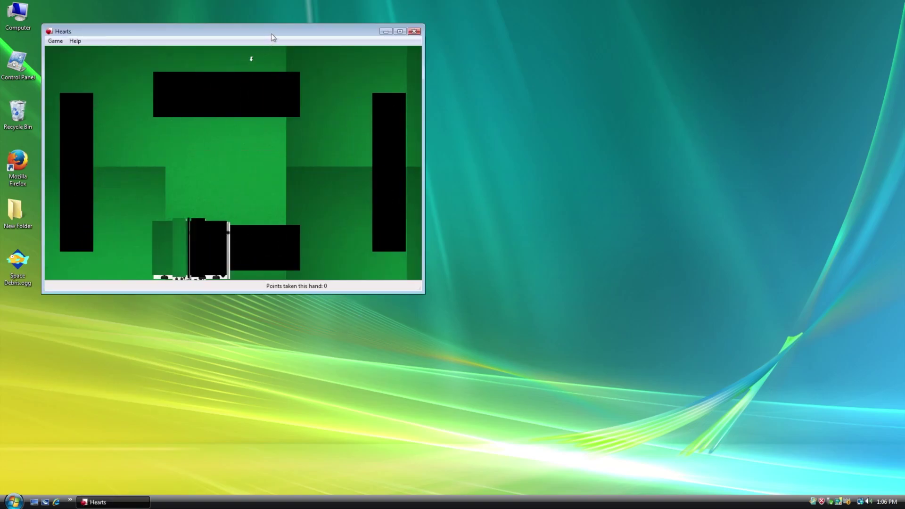
pyautogui.moveTo(276, 36); pyautogui.dragTo(480, 88)
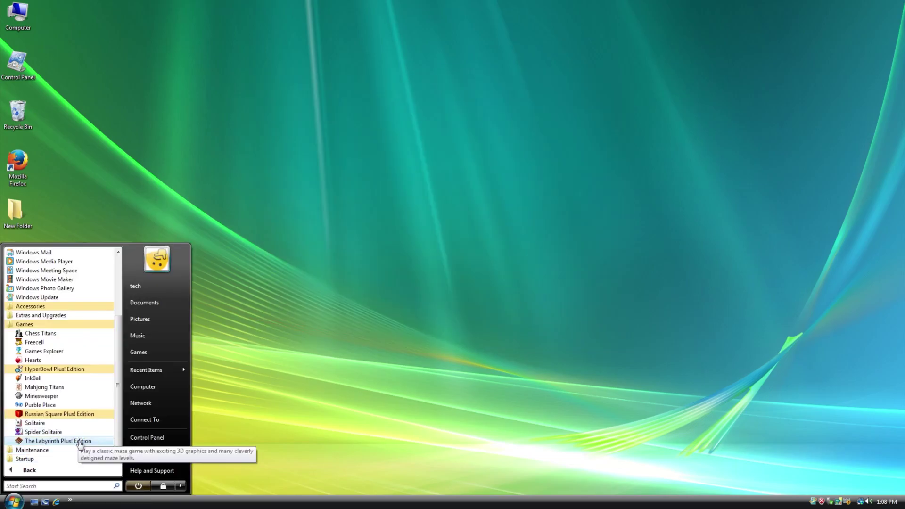
# - Start The Labyrinth Plus! Edition, and in Russian Square Plus! Edition move the loose block three places right and one down
pyautogui.click(80, 441)
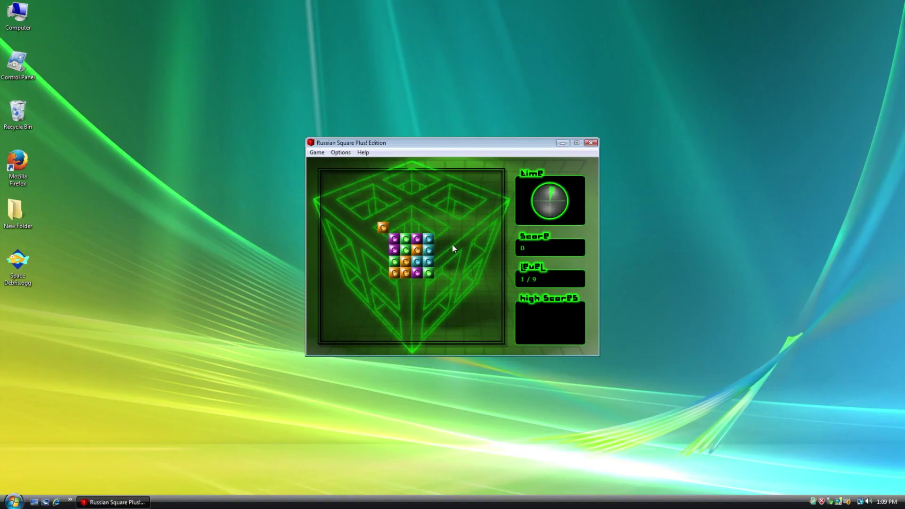
pyautogui.press('Right')
pyautogui.press('Right')
pyautogui.press('Right')
pyautogui.press('Down')
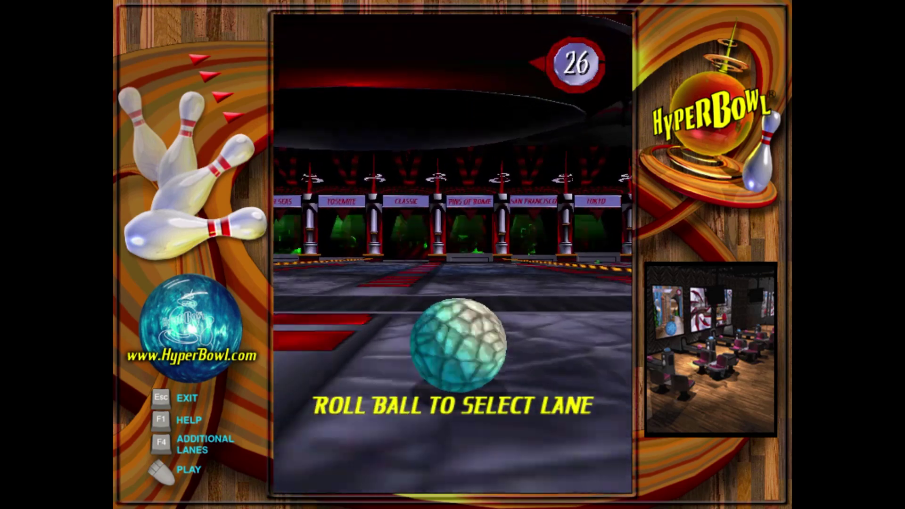
# - Roll the HyperBowl ball into the Pins of Rome lane, bowl several balls at the pins, and exit the game
pyautogui.moveTo(457, 344); pyautogui.dragTo(457, 212)
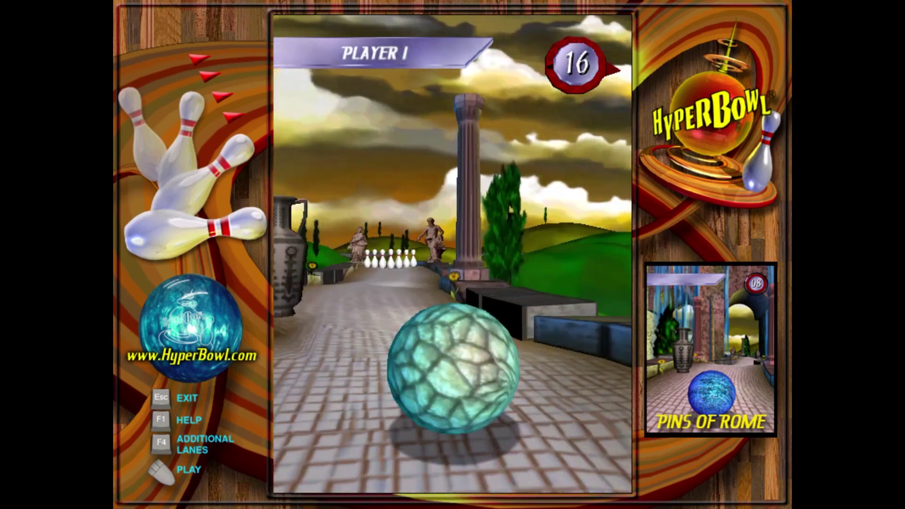
pyautogui.moveTo(453, 373); pyautogui.dragTo(452, 236)
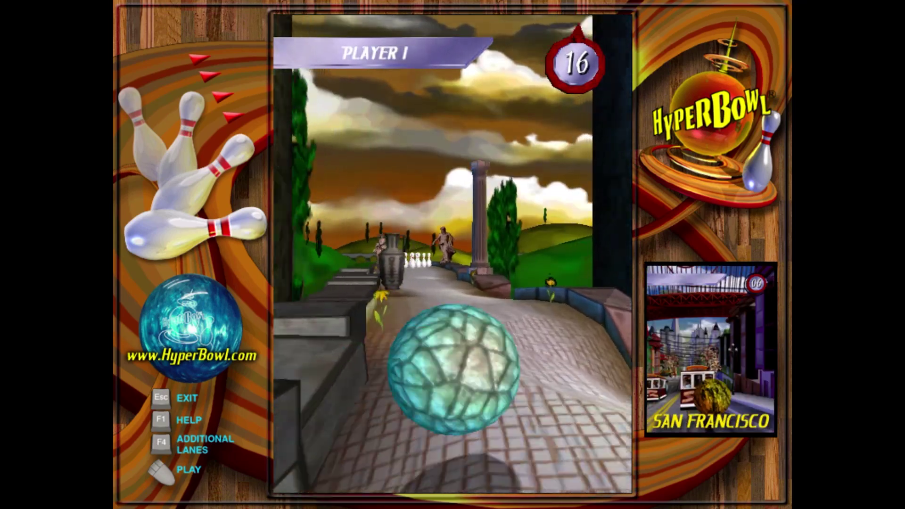
pyautogui.moveTo(453, 373); pyautogui.dragTo(453, 236)
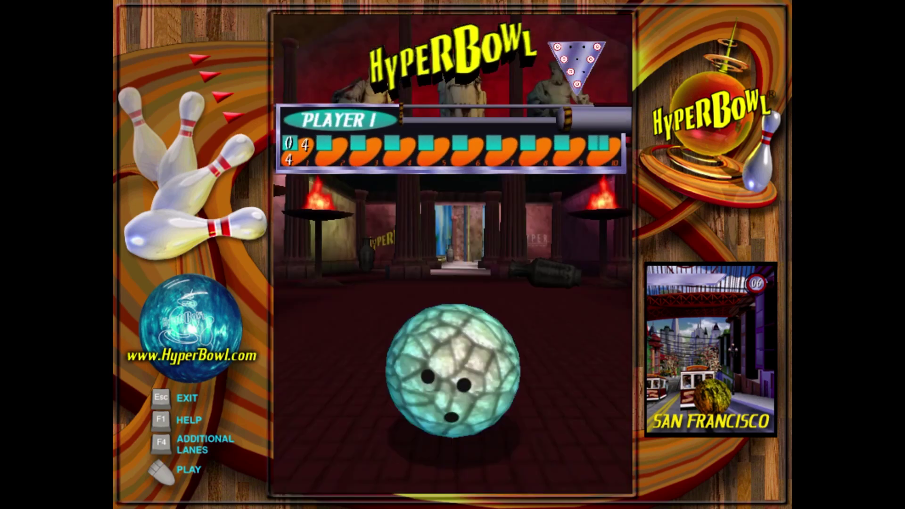
pyautogui.moveTo(453, 372); pyautogui.dragTo(453, 236)
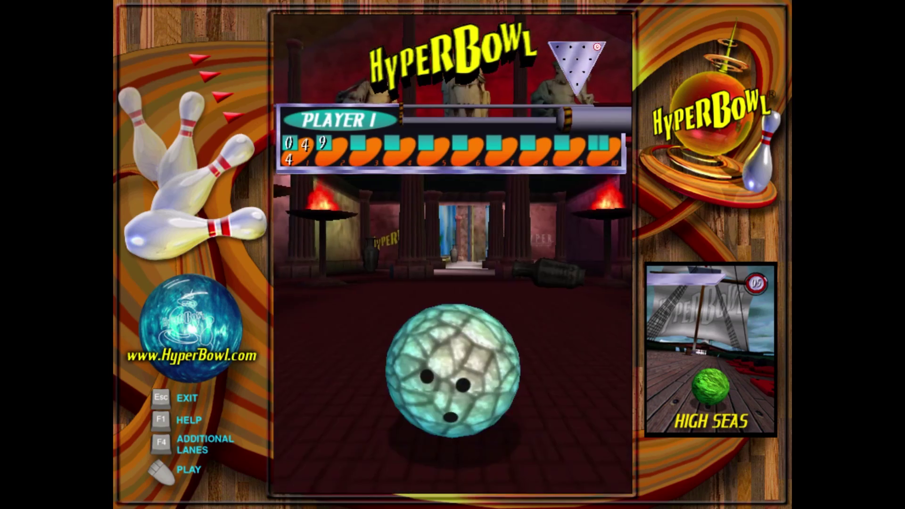
pyautogui.moveTo(452, 373); pyautogui.dragTo(453, 236)
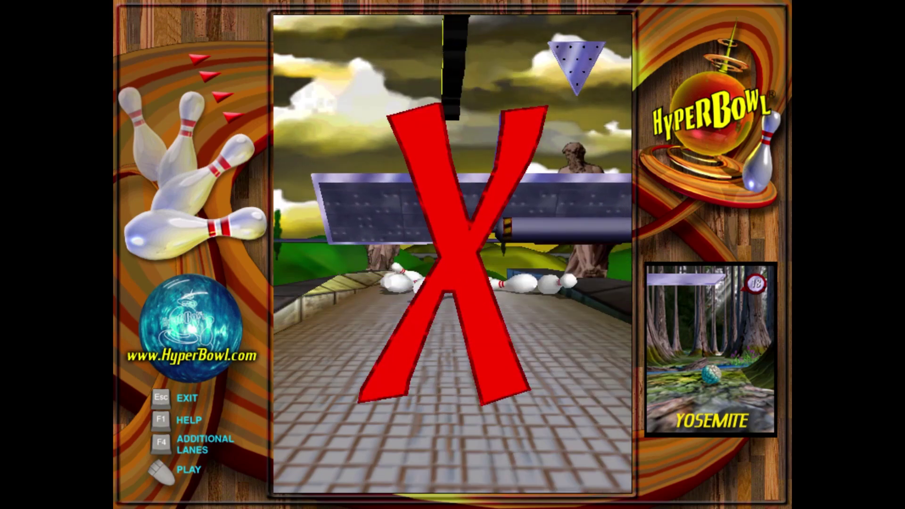
pyautogui.press('Escape')
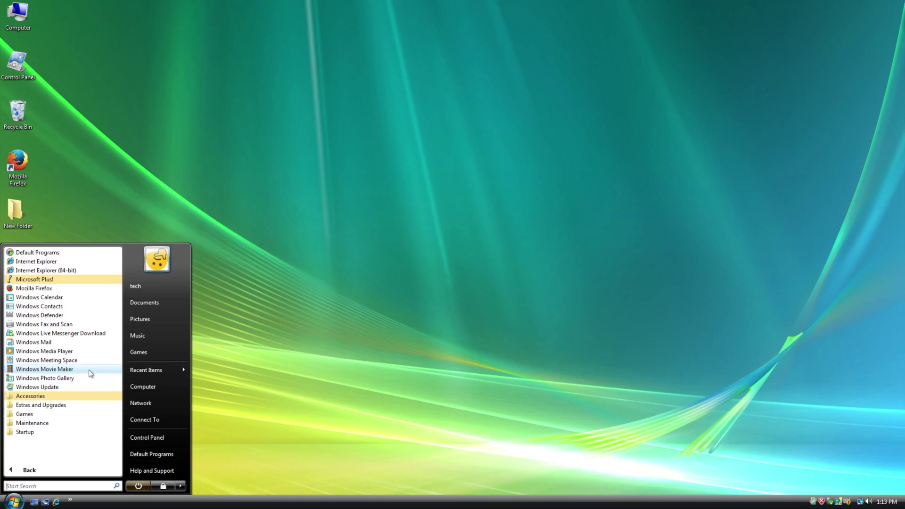
# - Start Windows Movie Maker, reposition its window, and place the blobsob image in the first storyboard slot
pyautogui.click(57, 369)
pyautogui.moveTo(270, 77); pyautogui.dragTo(331, 59)
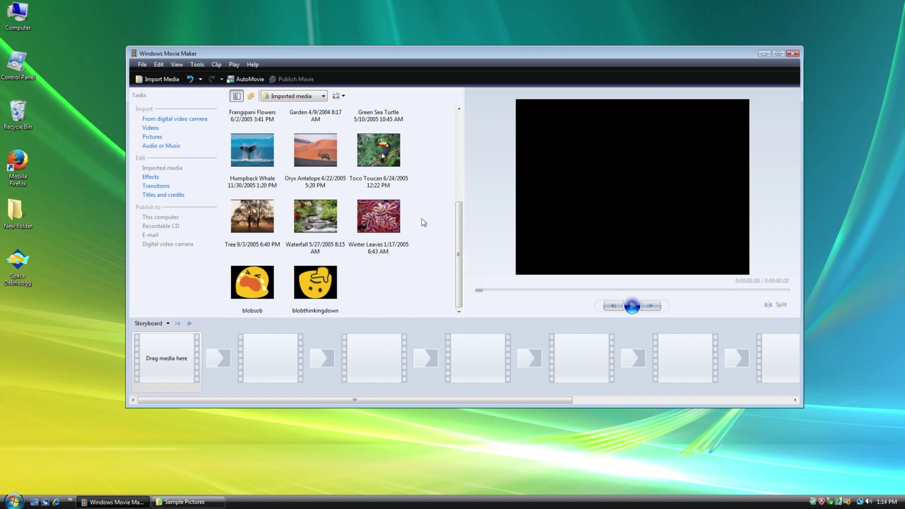
pyautogui.moveTo(287, 278); pyautogui.dragTo(219, 355)
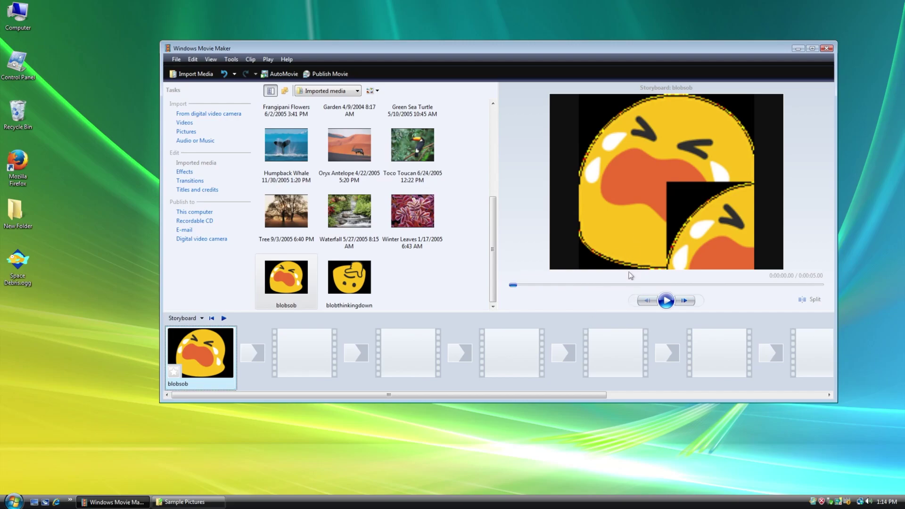
# - Preview blobsob from both the imported media and the storyboard, and maximize the Movie Maker window
pyautogui.click(291, 284)
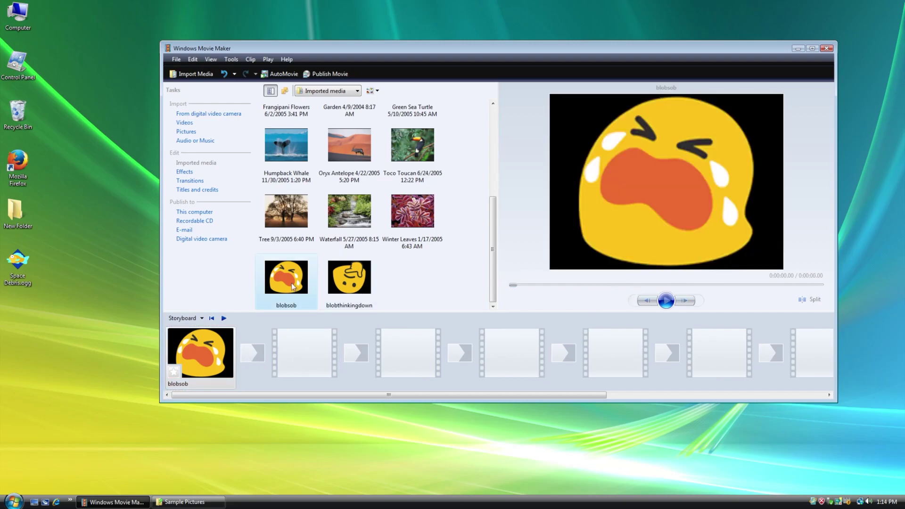
pyautogui.click(208, 358)
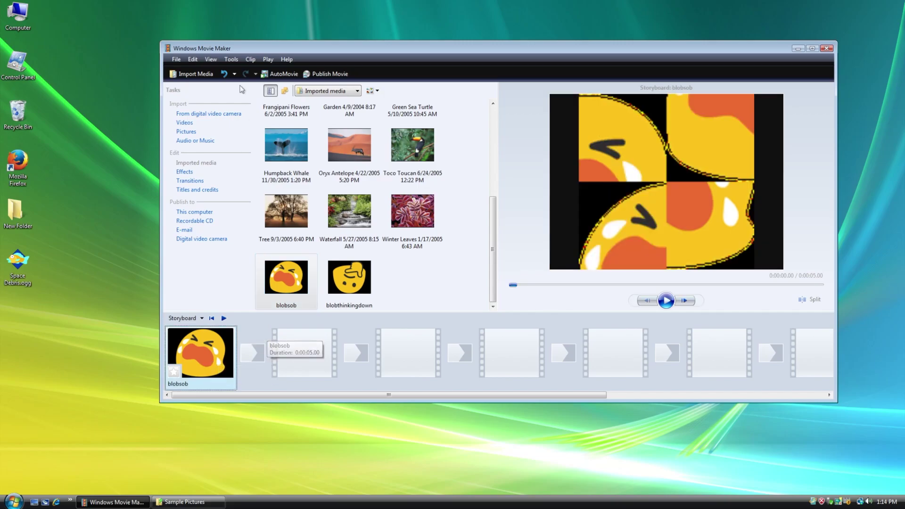
pyautogui.doubleClick(241, 46)
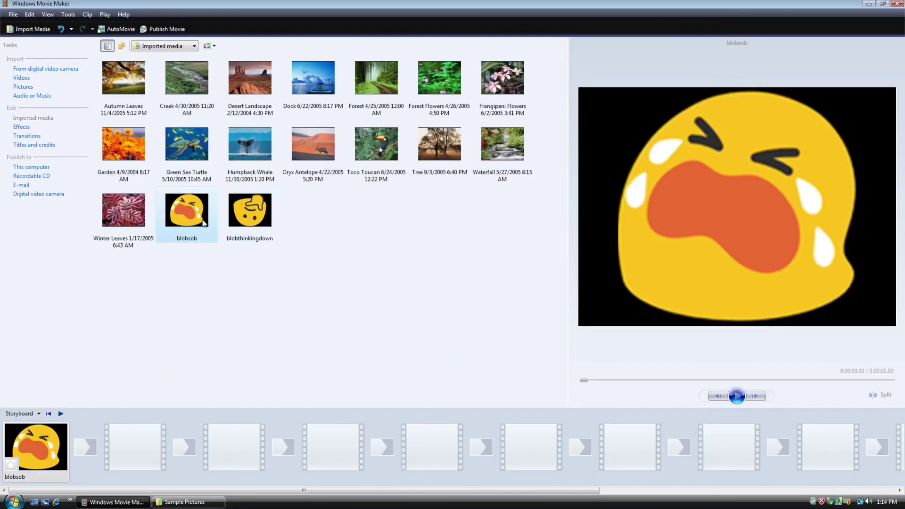
# - Add blobthinkingdown to the second storyboard slot, followed by all the sample pictures from Autumn Leaves to Winter Leaves
pyautogui.moveTo(252, 208); pyautogui.dragTo(135, 447)
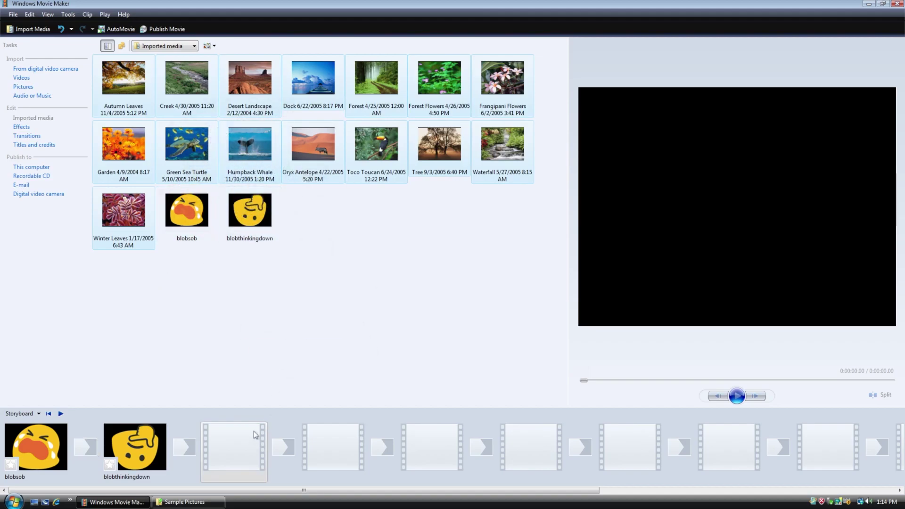
pyautogui.moveTo(237, 146); pyautogui.dragTo(239, 443)
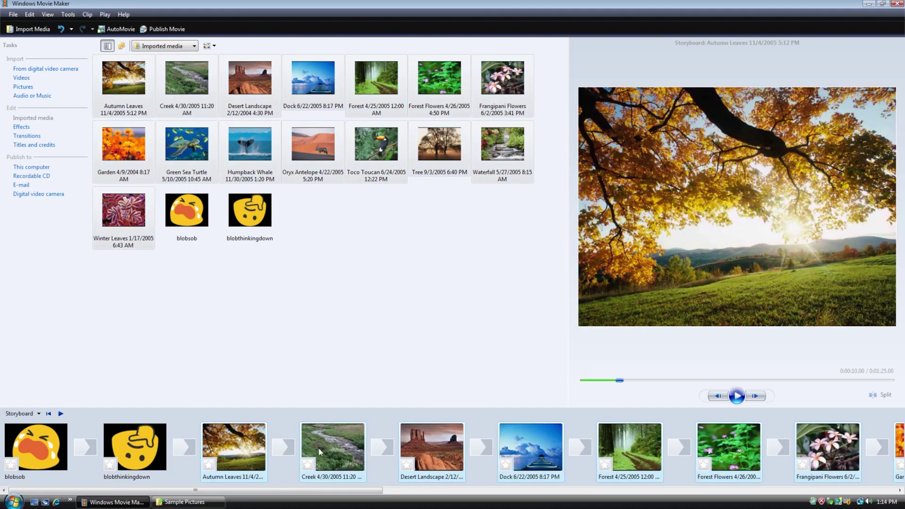
# - Examine the preview of the storyboard clips from Creek through Forest Flowers
pyautogui.click(334, 469)
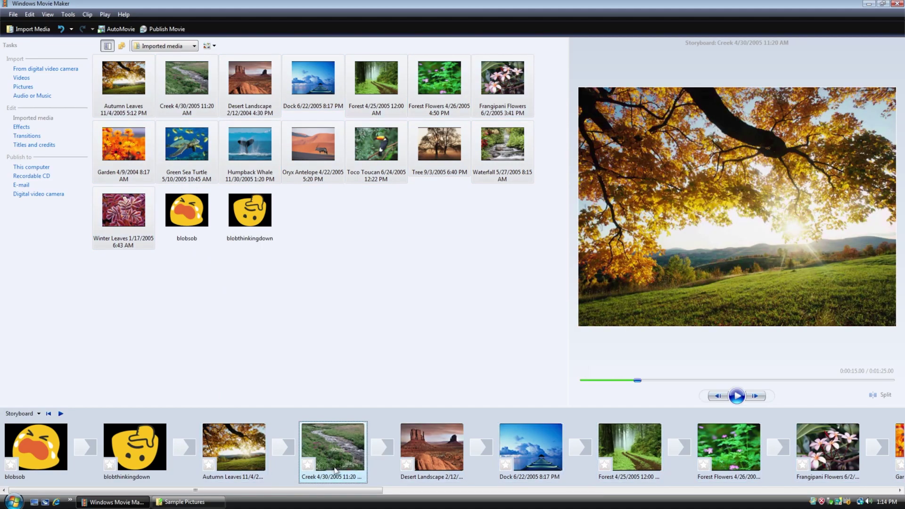
pyautogui.click(432, 448)
pyautogui.click(523, 451)
pyautogui.click(641, 445)
pyautogui.click(524, 443)
pyautogui.click(649, 440)
pyautogui.press('Right')
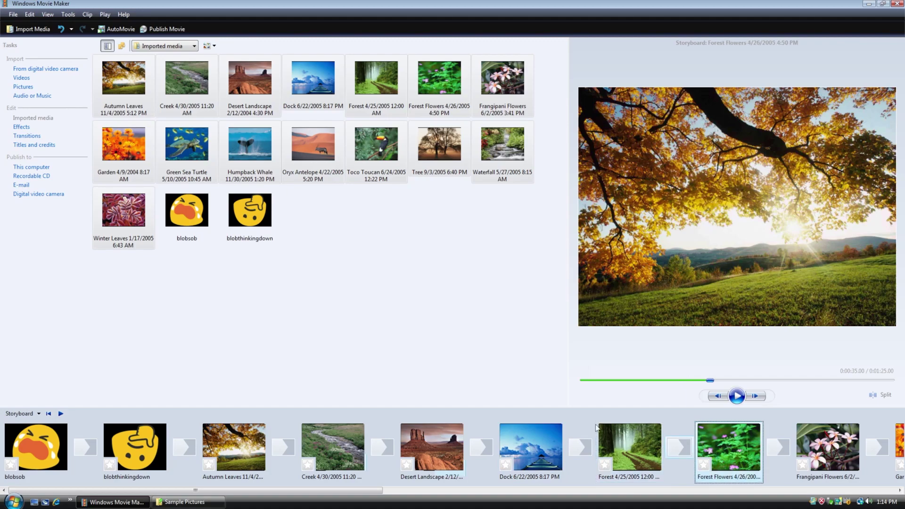
# - Select the Dock clip on the storyboard, view the movie preview in full screen, and return to the editor
pyautogui.click(531, 445)
pyautogui.rightClick(757, 264)
pyautogui.click(783, 294)
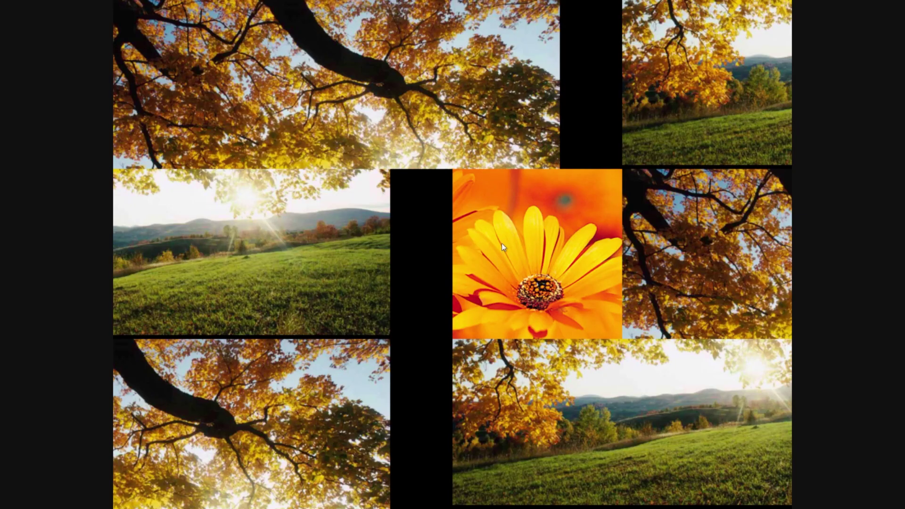
pyautogui.press('Escape')
# - Select other storyboard clips, switch the storyboard to the timeline view, and move playback to the start of the movie
pyautogui.click(558, 447)
pyautogui.click(370, 445)
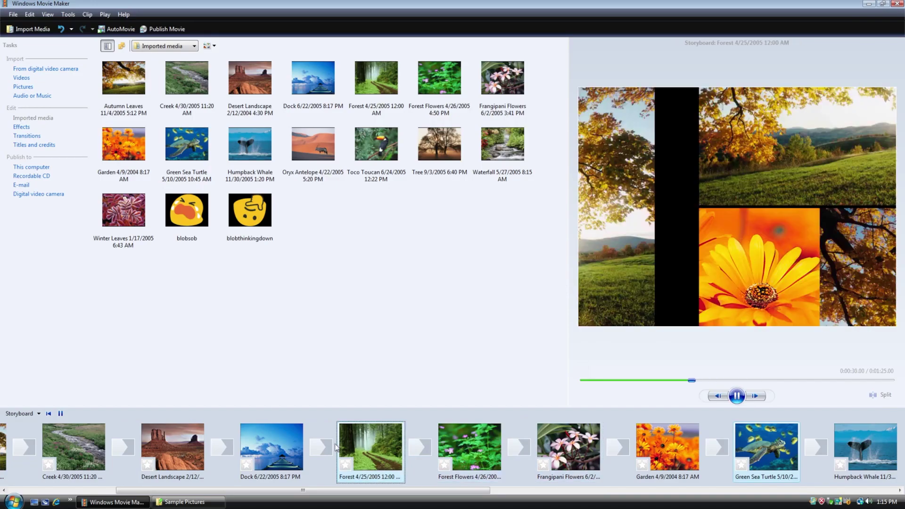
pyautogui.click(201, 447)
pyautogui.hotkey('ctrl', 't')
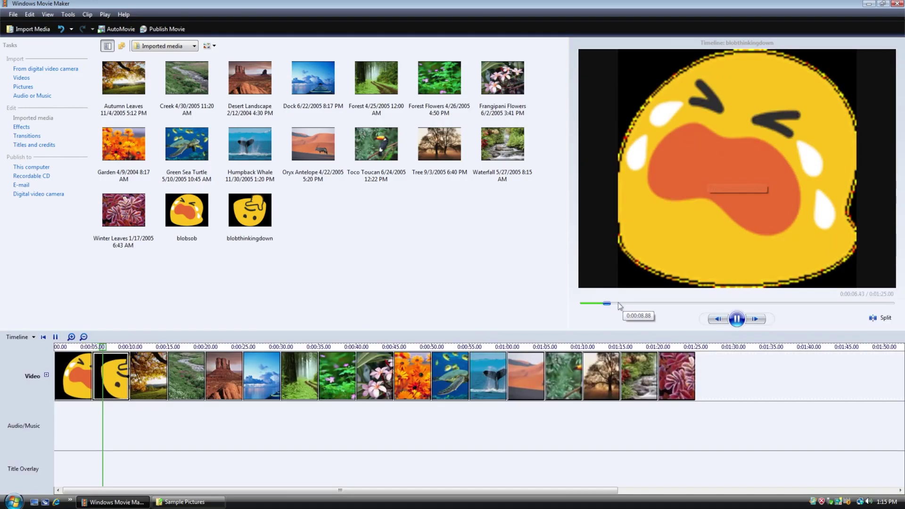
pyautogui.click(618, 303)
pyautogui.moveTo(587, 305); pyautogui.dragTo(583, 303)
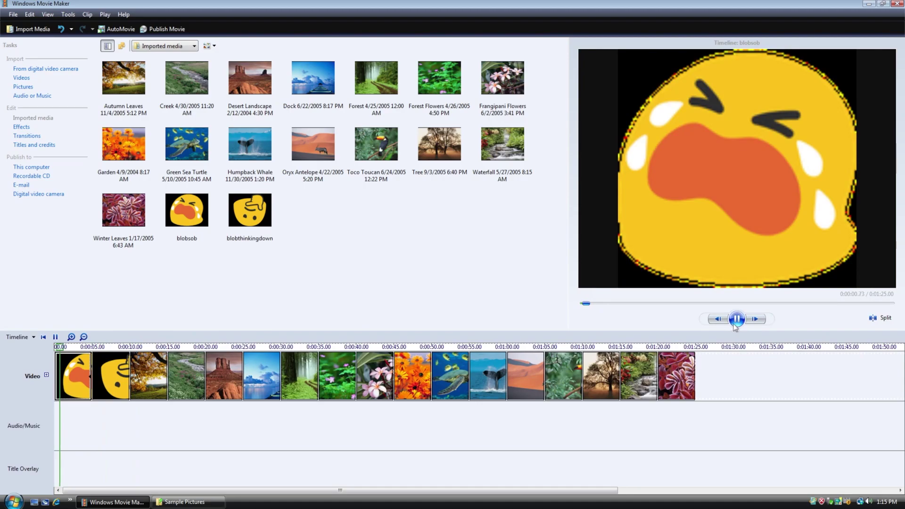
# - Start a title reading "Sampel Movei TOO" with the second line "by the same person who did the first one"
pyautogui.hotkey('alt', 't')
pyautogui.press('t')
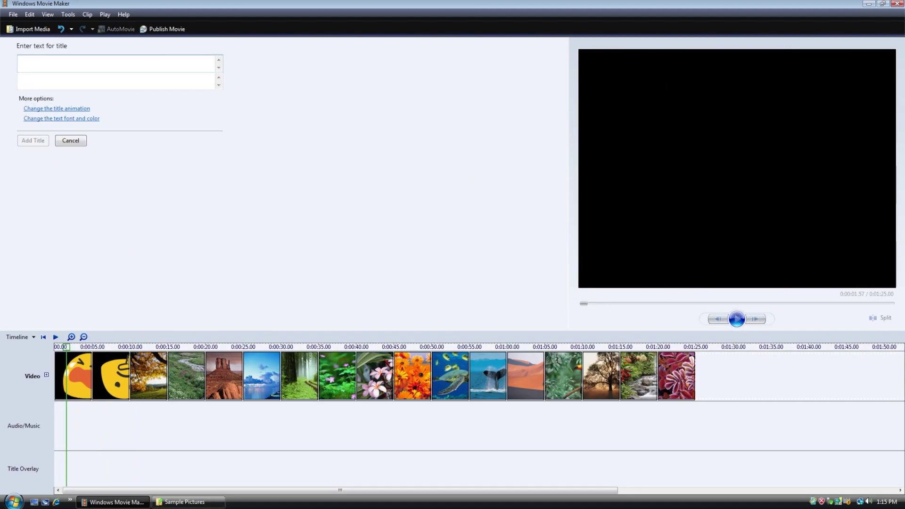
pyautogui.write('Sampel')
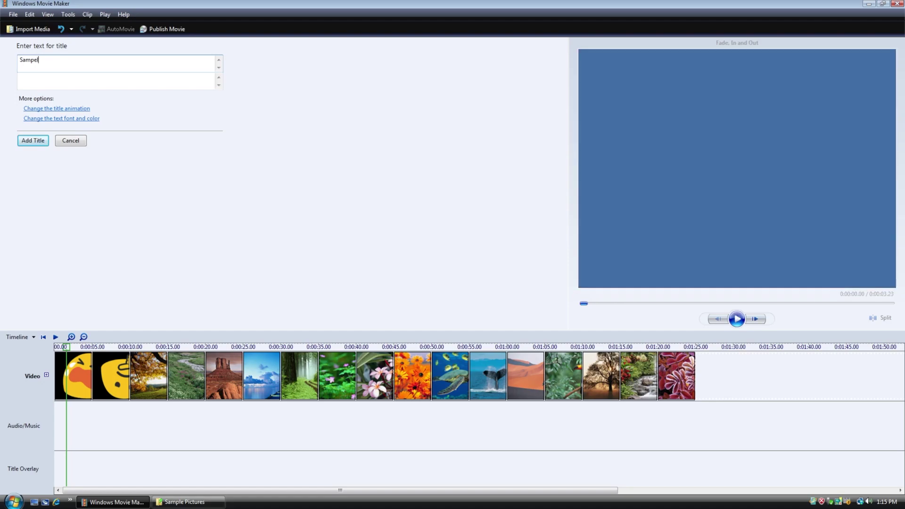
pyautogui.write(' Movei TOO')
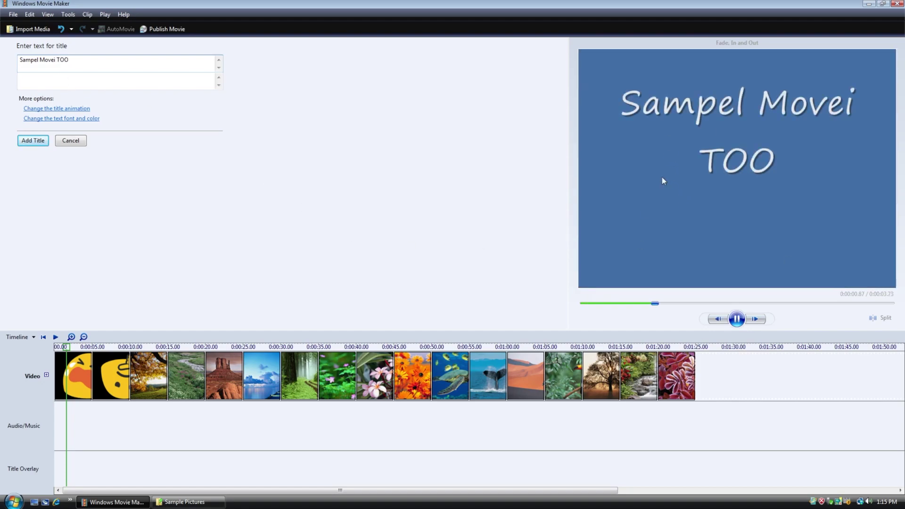
pyautogui.press('Tab')
pyautogui.write('by the same p')
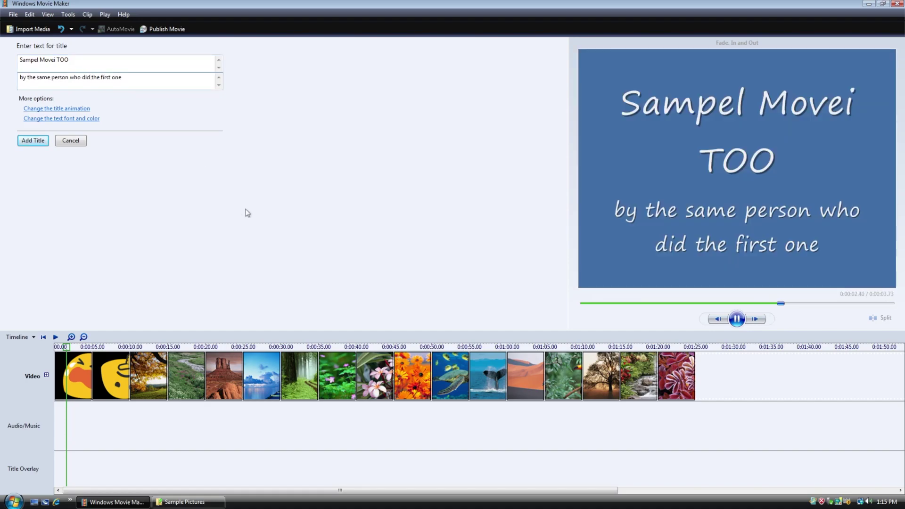
# - Preview the Fly In, Top Left, Typewriter, Ticker Tape and Scroll, Perspective animations for the title
pyautogui.click(83, 109)
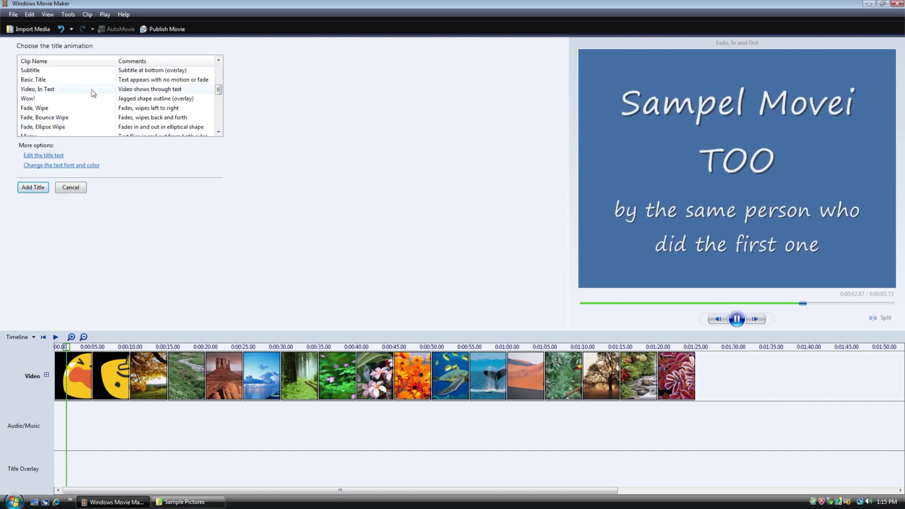
pyautogui.scroll(5, 90, 94)
pyautogui.click(59, 82)
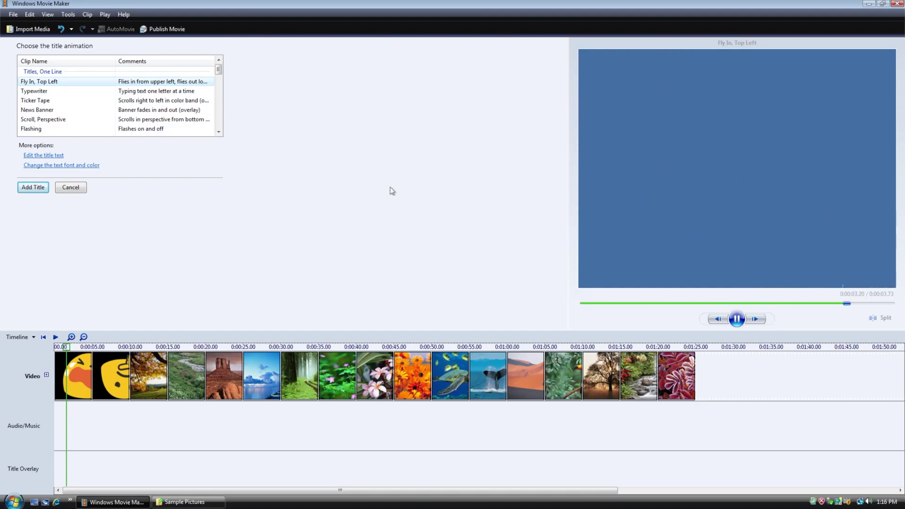
pyautogui.click(54, 80)
pyautogui.click(56, 92)
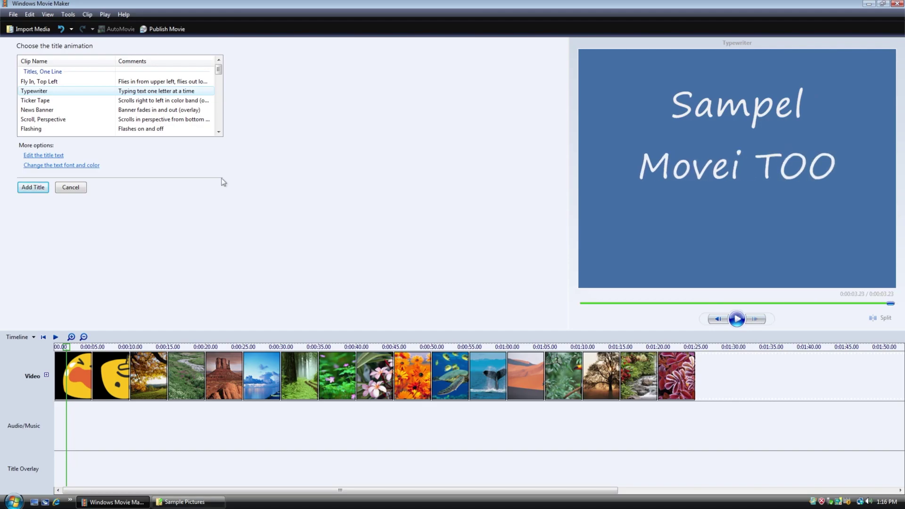
pyautogui.click(45, 101)
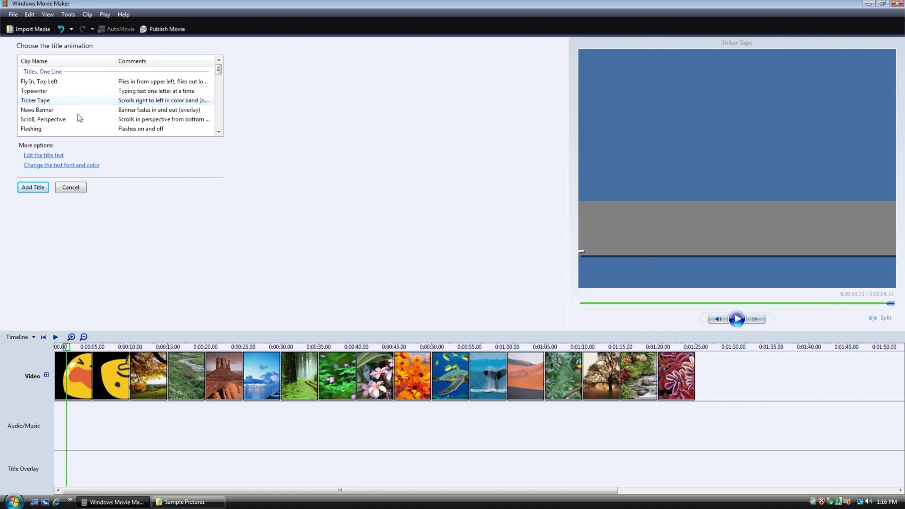
pyautogui.click(83, 100)
pyautogui.click(55, 119)
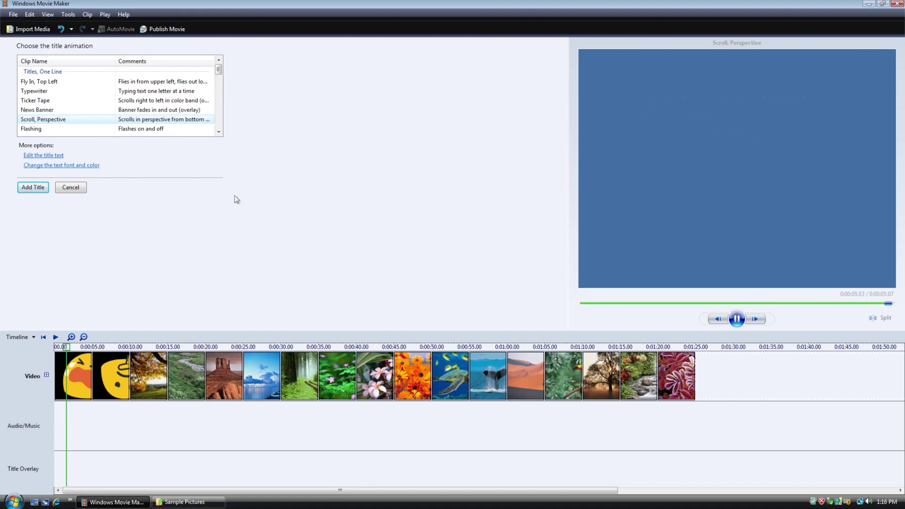
# - Preview the one-line title animations from Zoom, Out through Stretch
pyautogui.scroll(-1, 70, 108)
pyautogui.click(66, 105)
pyautogui.scroll(-1, 63, 89)
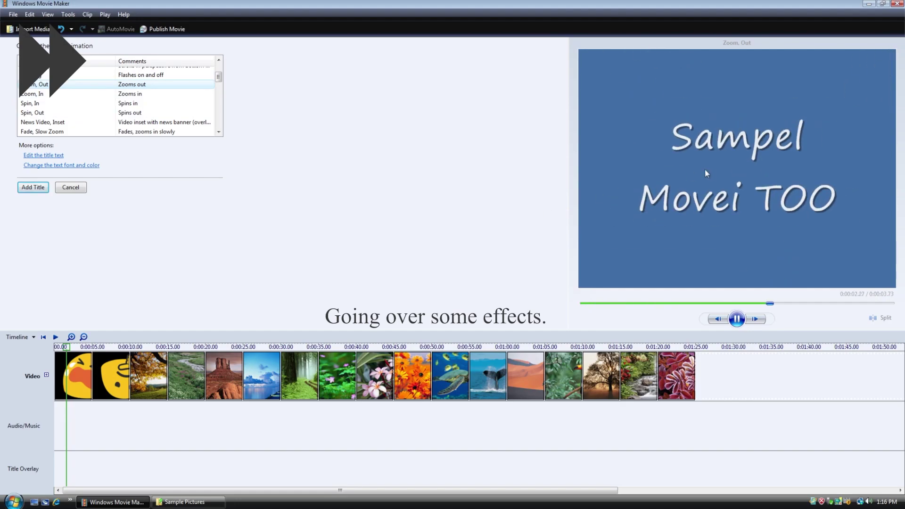
pyautogui.click(61, 93)
pyautogui.press('Down')
pyautogui.press('Down')
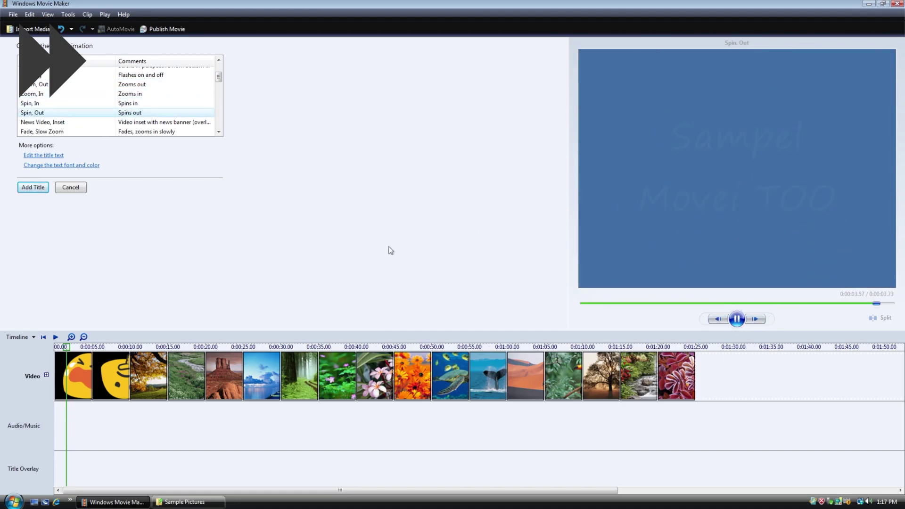
pyautogui.press('Down')
pyautogui.press('Down')
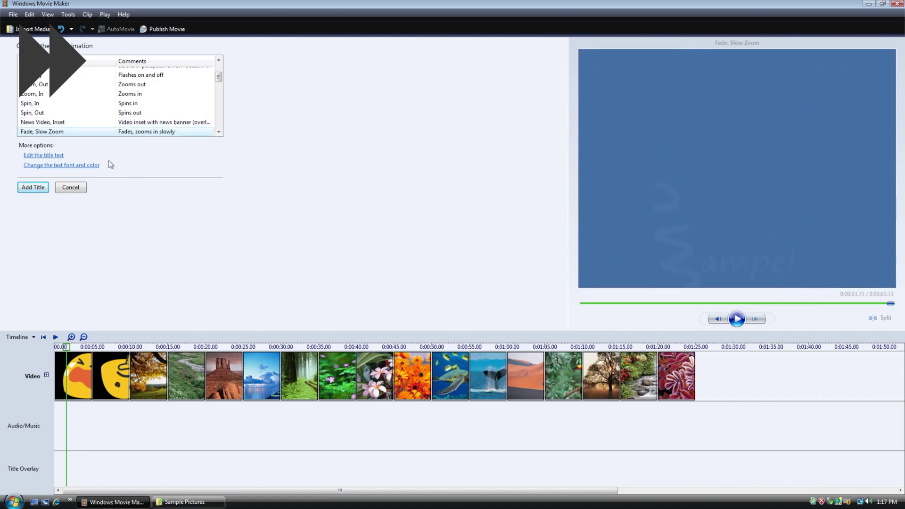
pyautogui.press('Down')
pyautogui.press('Down')
pyautogui.press('Down')
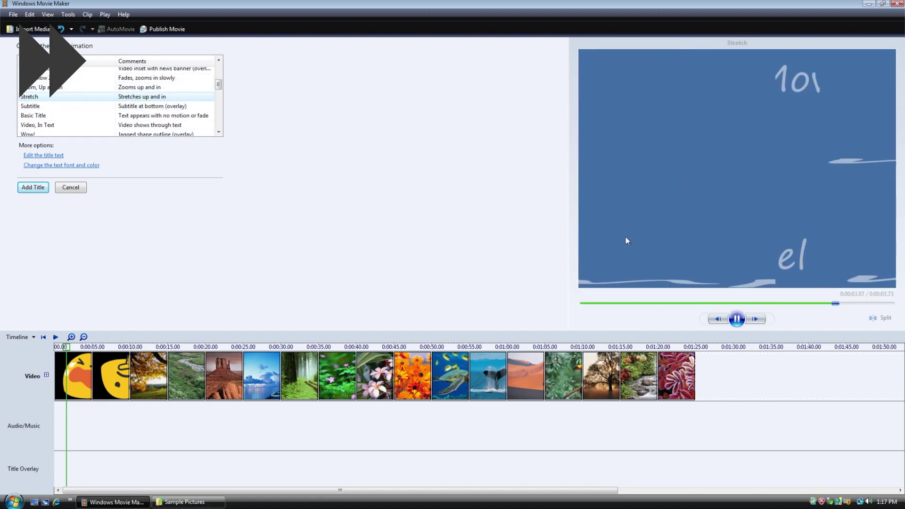
# - Preview the remaining one-line title animations from Subtitle through Paint Drip
pyautogui.press('Down')
pyautogui.scroll(-1, 53, 108)
pyautogui.press('Down')
pyautogui.press('Down')
pyautogui.press('Down')
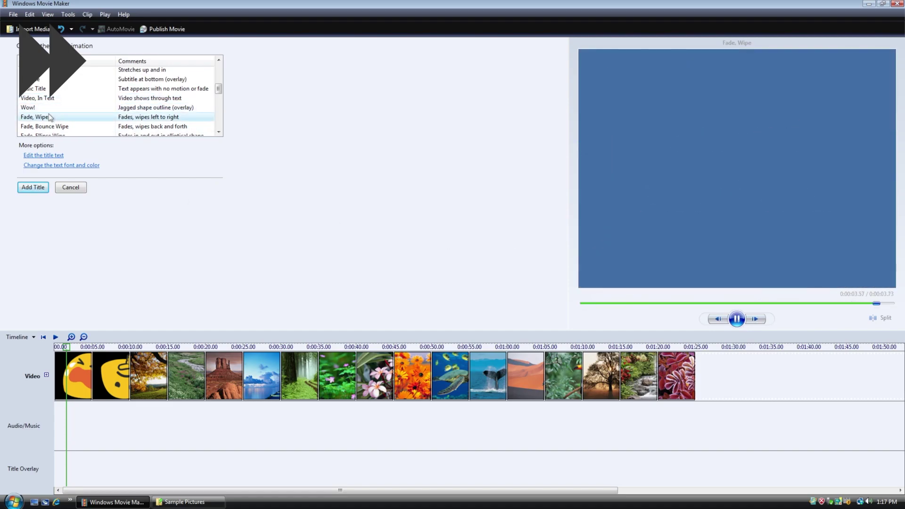
pyautogui.scroll(-1, 51, 117)
pyautogui.press('Down')
pyautogui.press('Down')
pyautogui.scroll(-1, 83, 114)
pyautogui.press('Down')
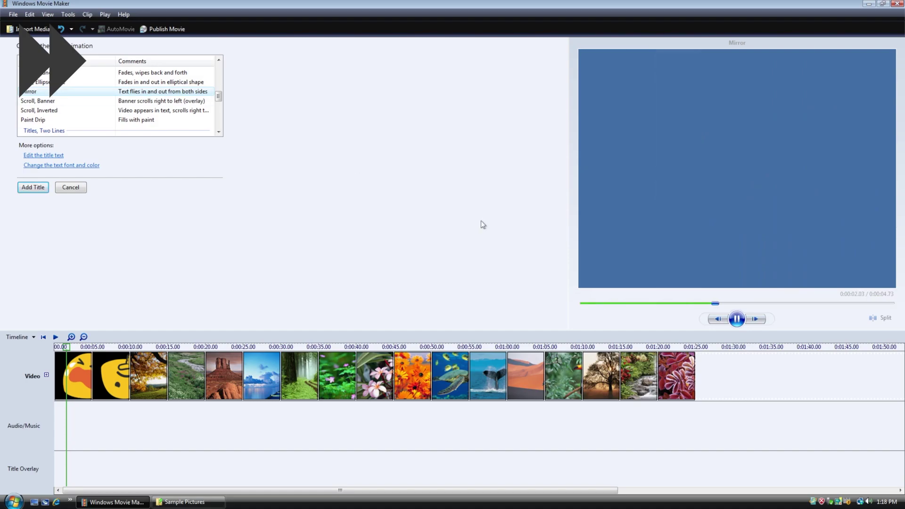
pyautogui.press('Down')
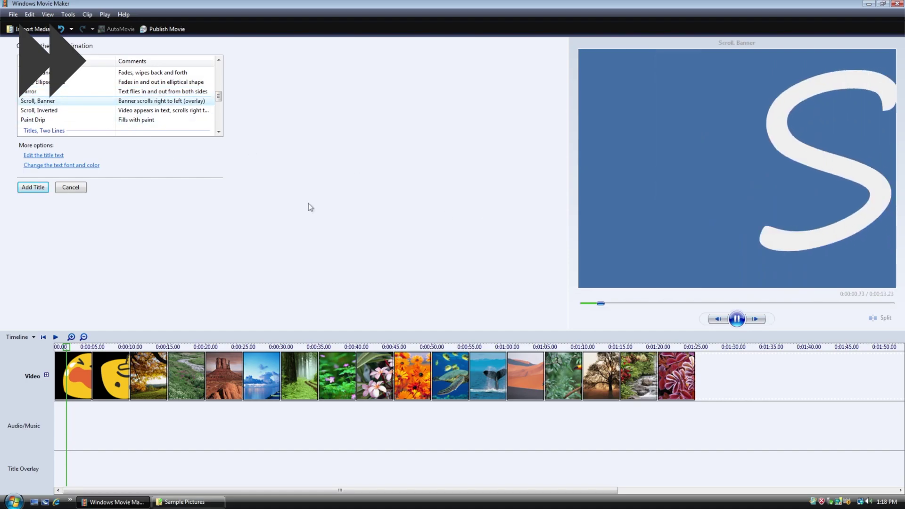
pyautogui.press('Down')
pyautogui.press('Down')
# - Try the Newspaper and Sports Scoreboard animations, and add the title with the Fly In, Left and Right animation
pyautogui.scroll(-3, 65, 132)
pyautogui.scroll(-1, 66, 131)
pyautogui.click(60, 114)
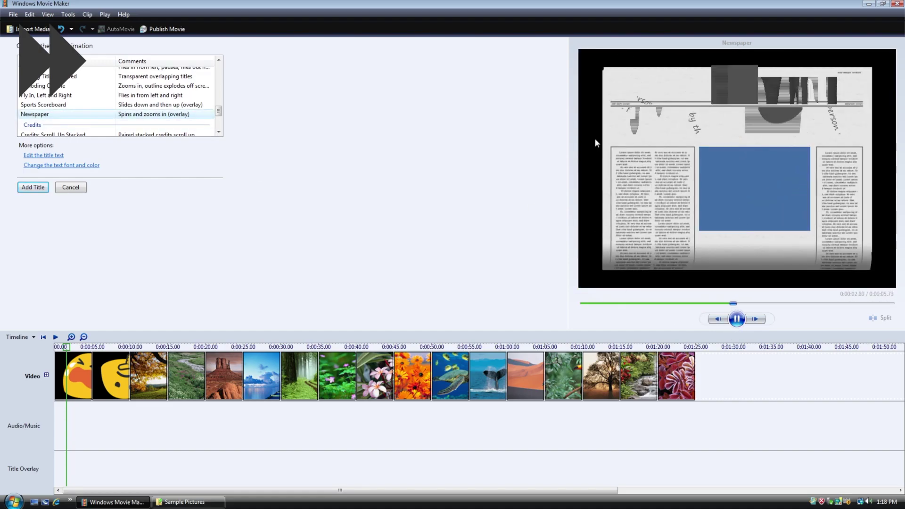
pyautogui.click(51, 105)
pyautogui.scroll(1, 62, 119)
pyautogui.click(62, 121)
pyautogui.scroll(-1, 71, 111)
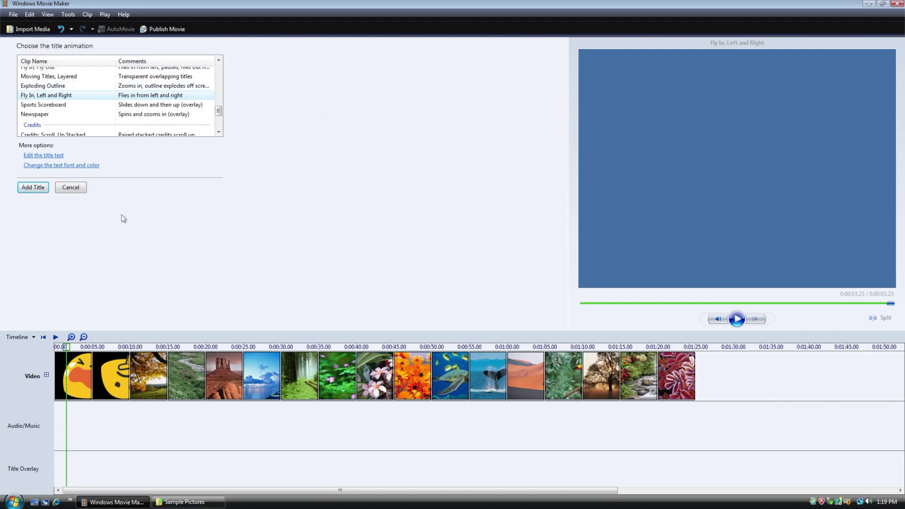
pyautogui.click(40, 188)
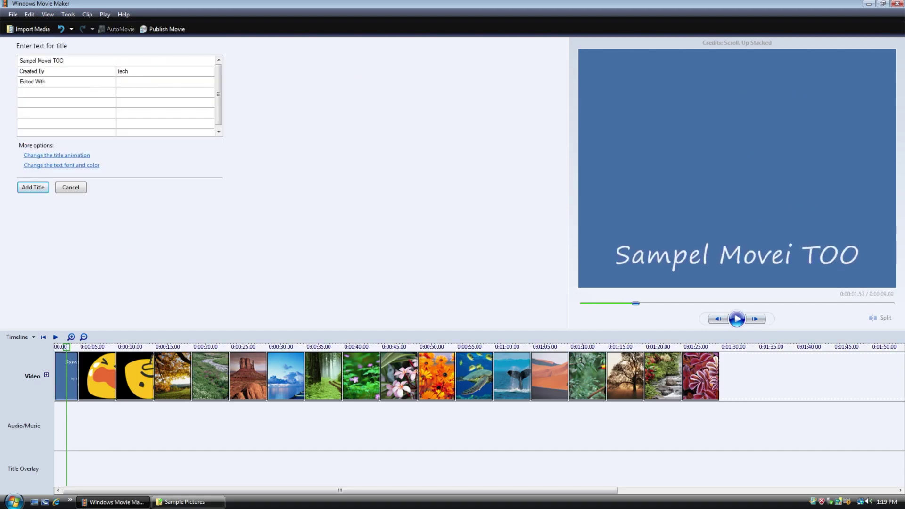
# - Enter Movie Maker as the "Edited With" entry in the movie credits
pyautogui.press('Tab')
pyautogui.write('M')
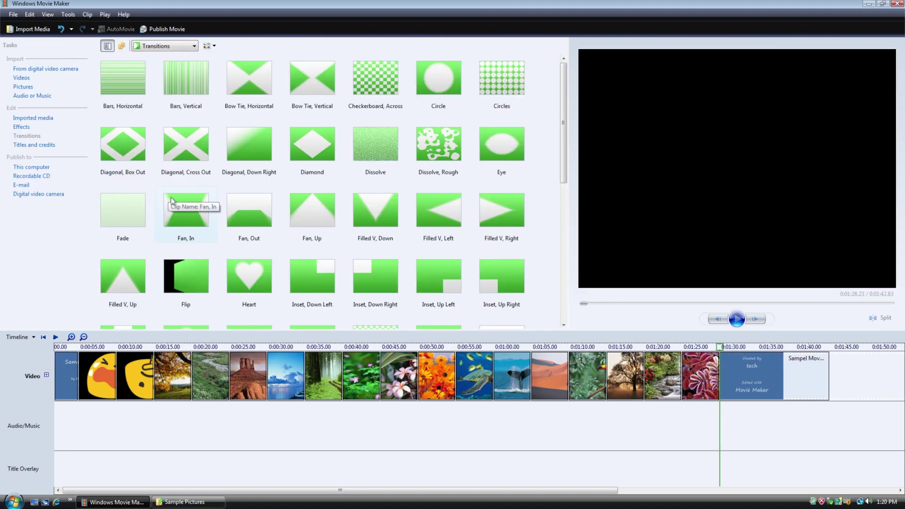
# - Preview the Bars, Horizontal and Bars, Vertical transitions
pyautogui.click(150, 96)
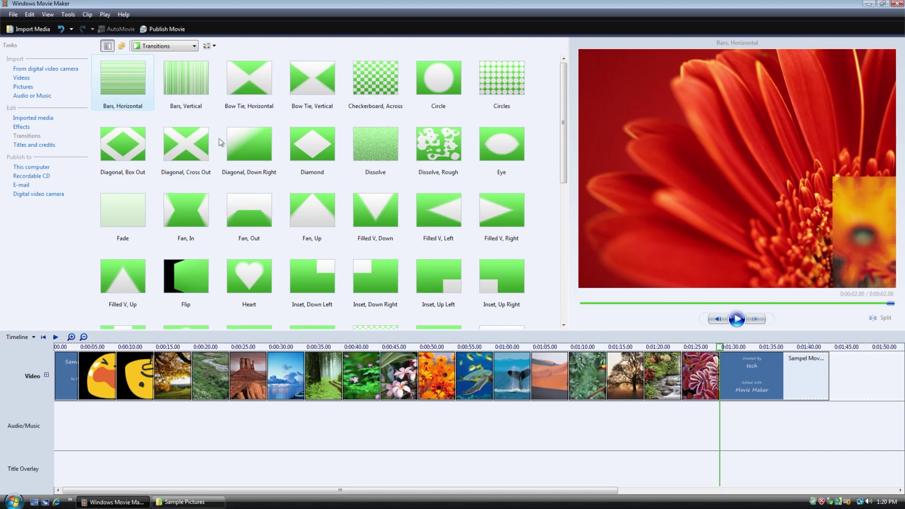
pyautogui.click(181, 84)
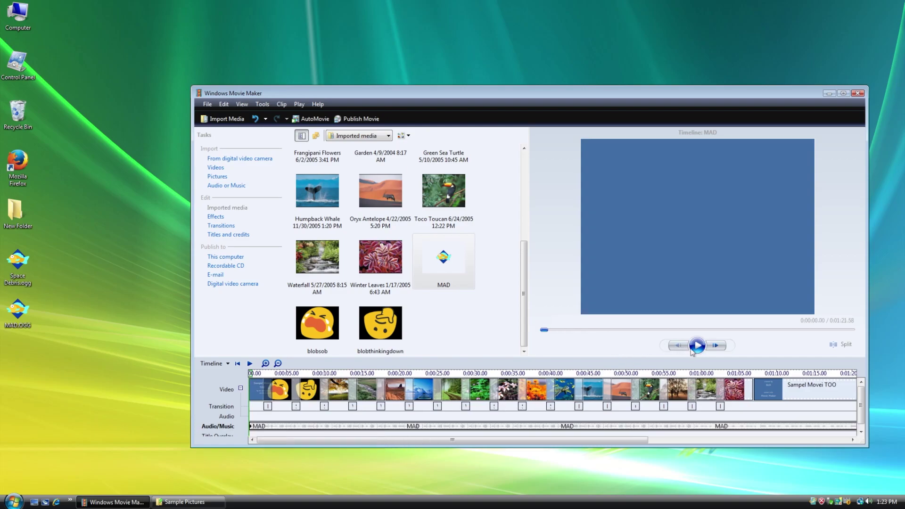
# - Play the movie with its transitions and MAD soundtrack, view it in full screen, and return to a maximized editor window
pyautogui.click(693, 348)
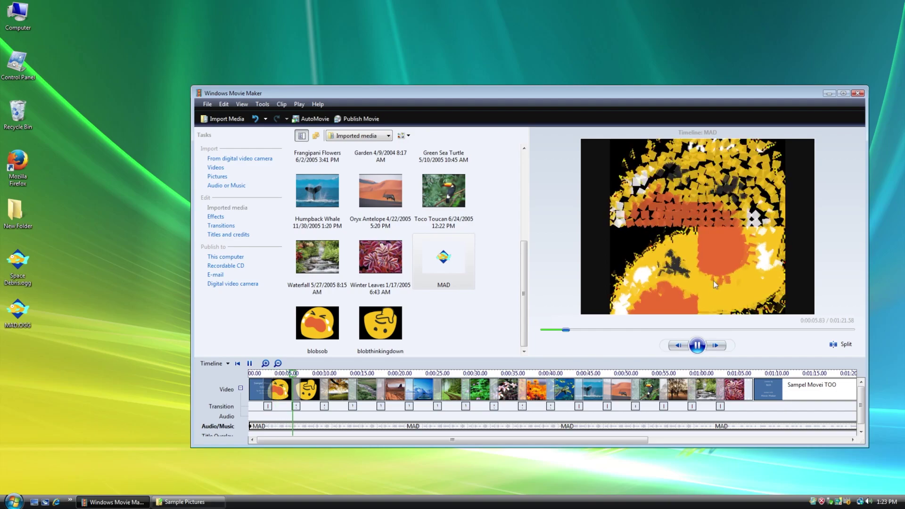
pyautogui.hotkey('alt', 'Return')
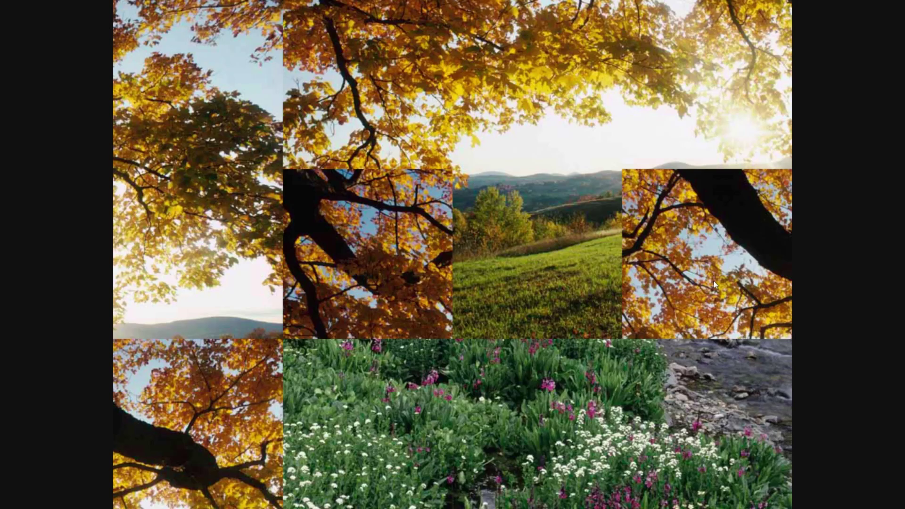
pyautogui.press('Escape')
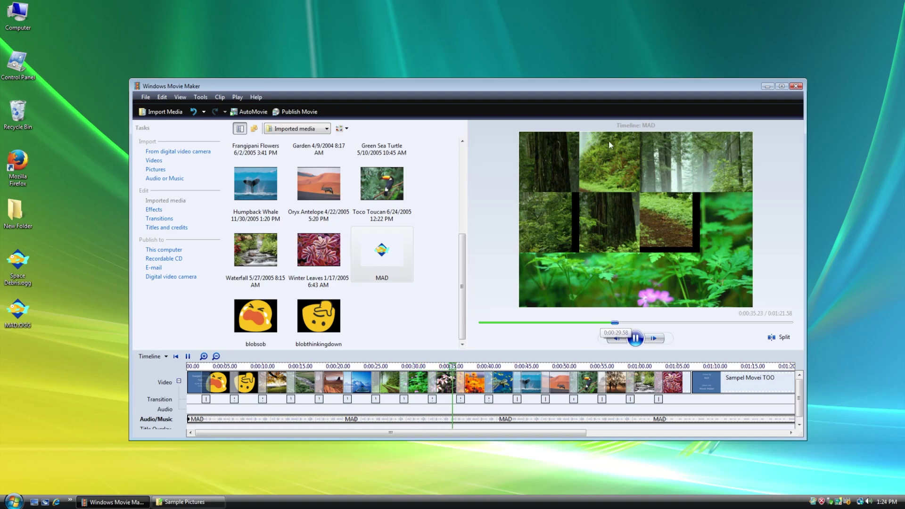
pyautogui.doubleClick(590, 86)
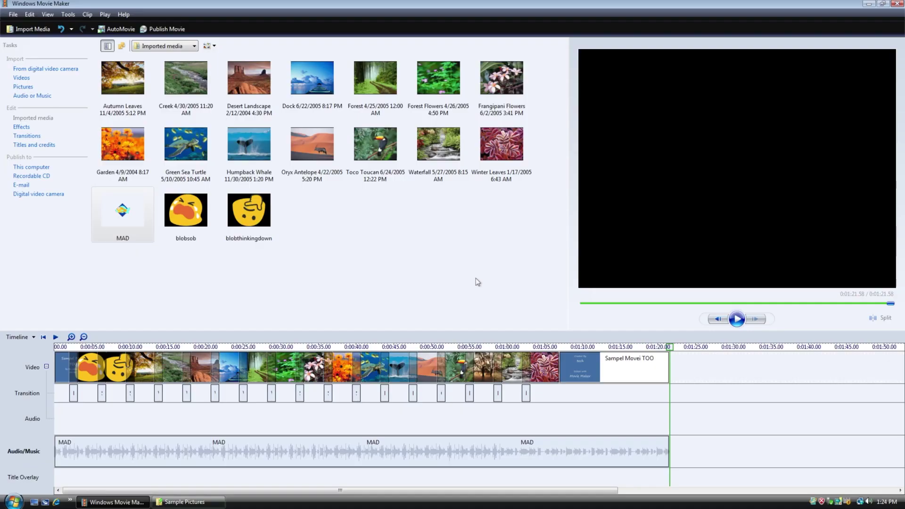
pyautogui.click(372, 274)
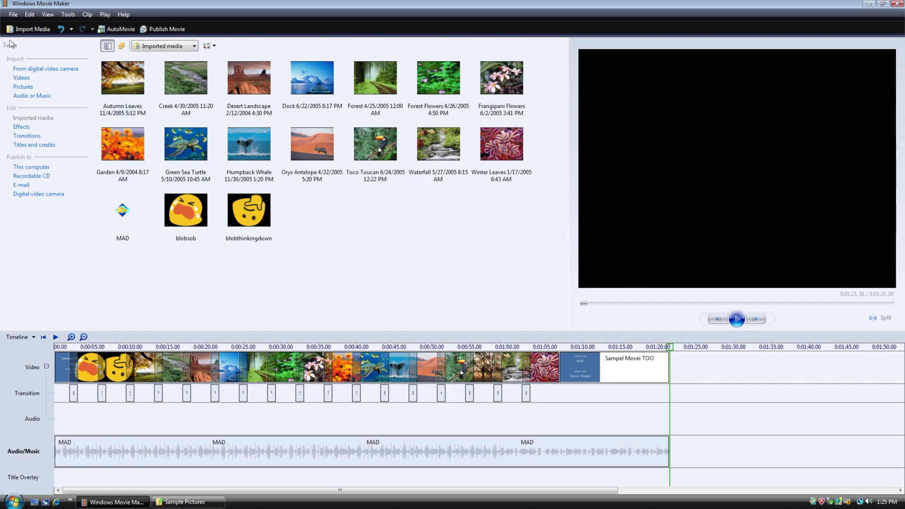
# - Publish the movie to this computer and play the published file full screen in Windows Media Player
pyautogui.click(167, 29)
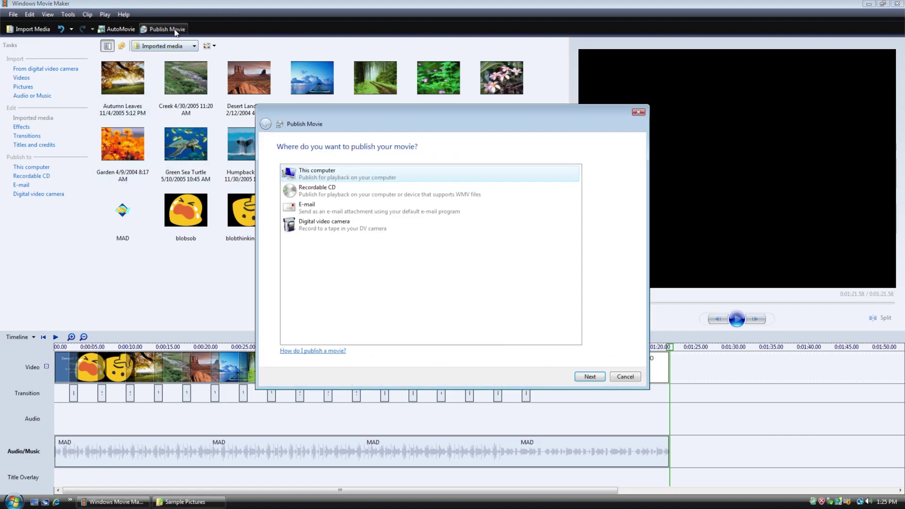
pyautogui.doubleClick(321, 174)
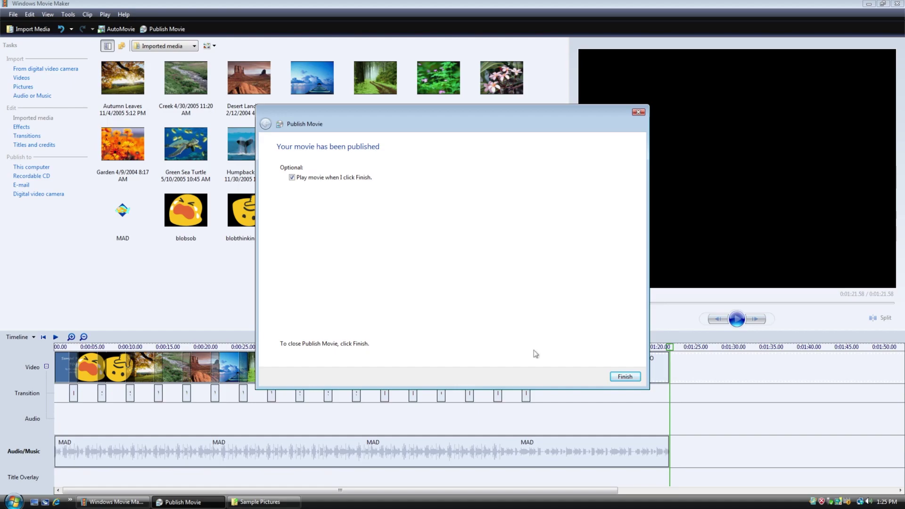
pyautogui.click(621, 377)
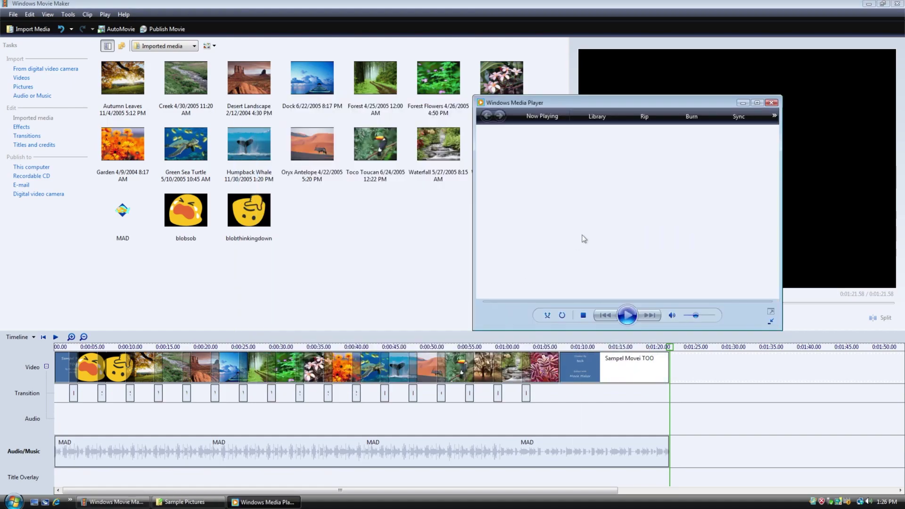
pyautogui.doubleClick(581, 242)
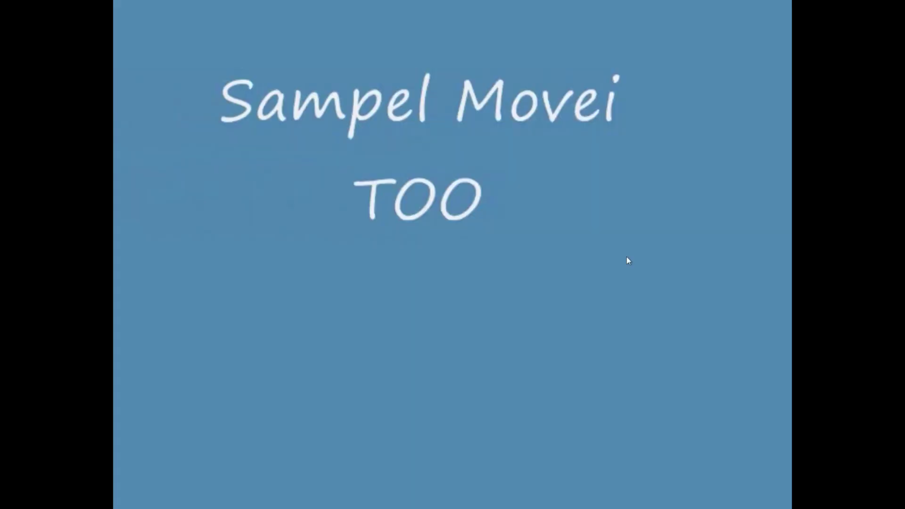